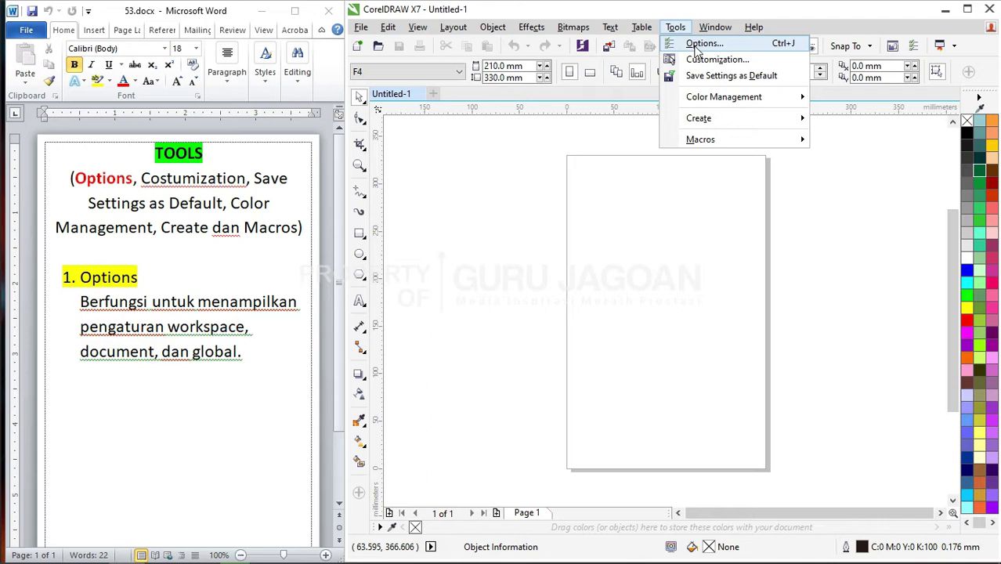
# Open the Options dialog and expand the Workspace and Document categories to examine the pages they contain.
pyautogui.click(699, 47)
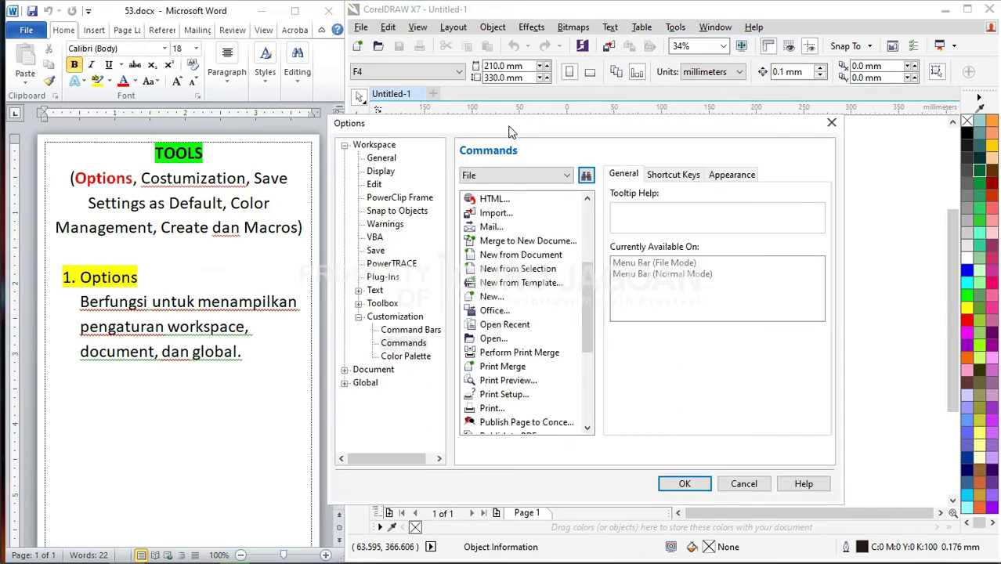
pyautogui.moveTo(506, 130); pyautogui.dragTo(606, 138)
pyautogui.click(446, 159)
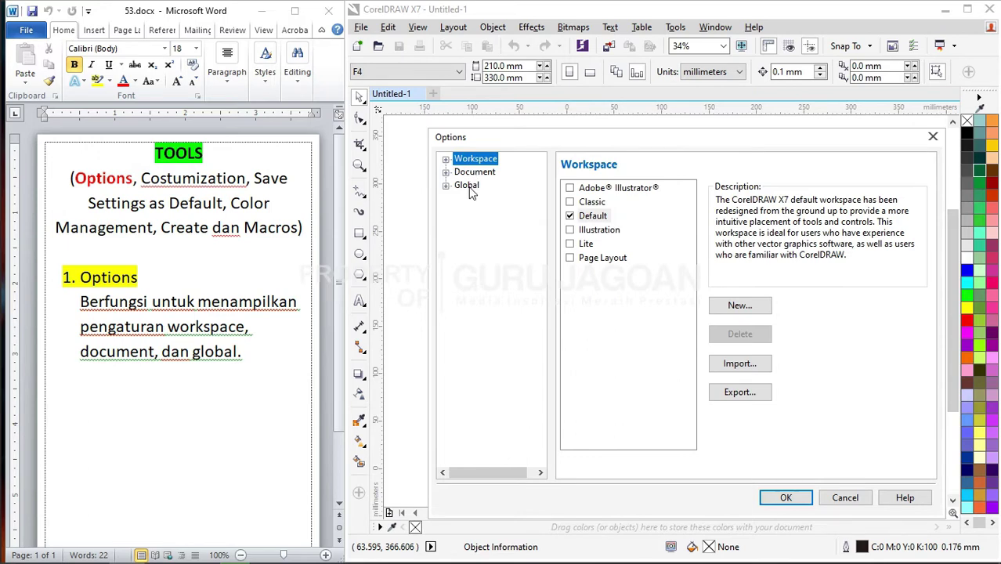
pyautogui.click(446, 160)
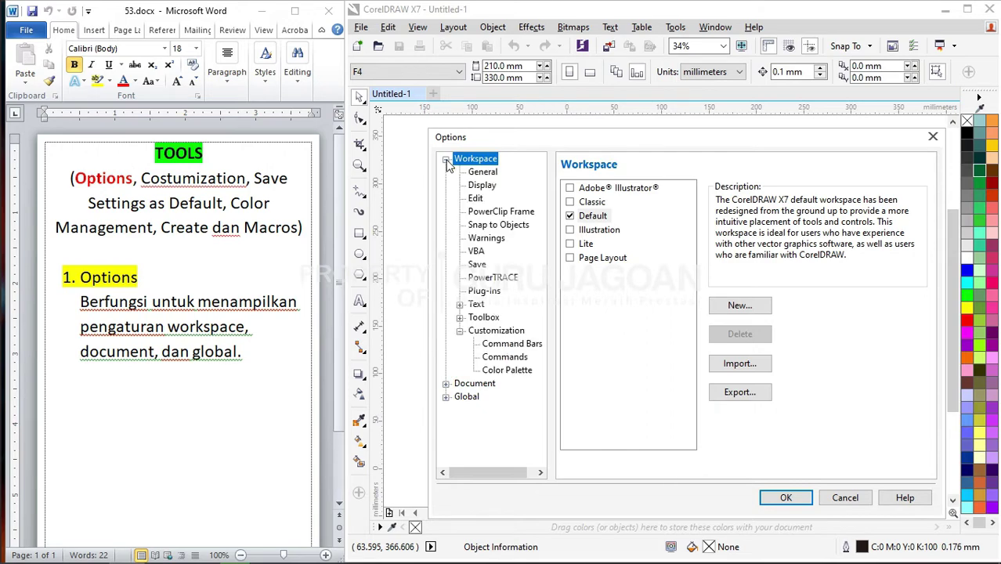
pyautogui.click(446, 383)
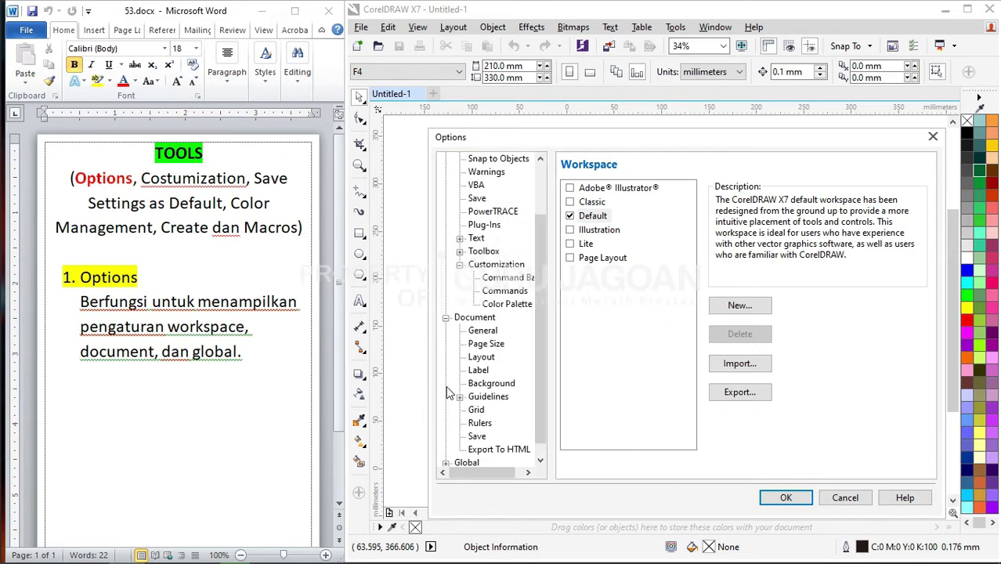
pyautogui.scroll(2, 462, 314)
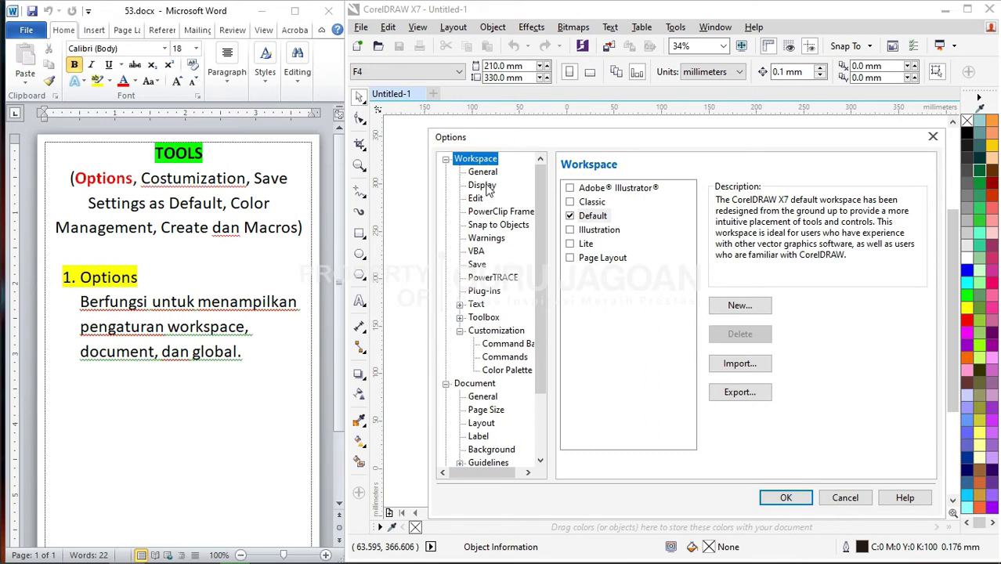
pyautogui.moveTo(506, 146); pyautogui.dragTo(450, 120)
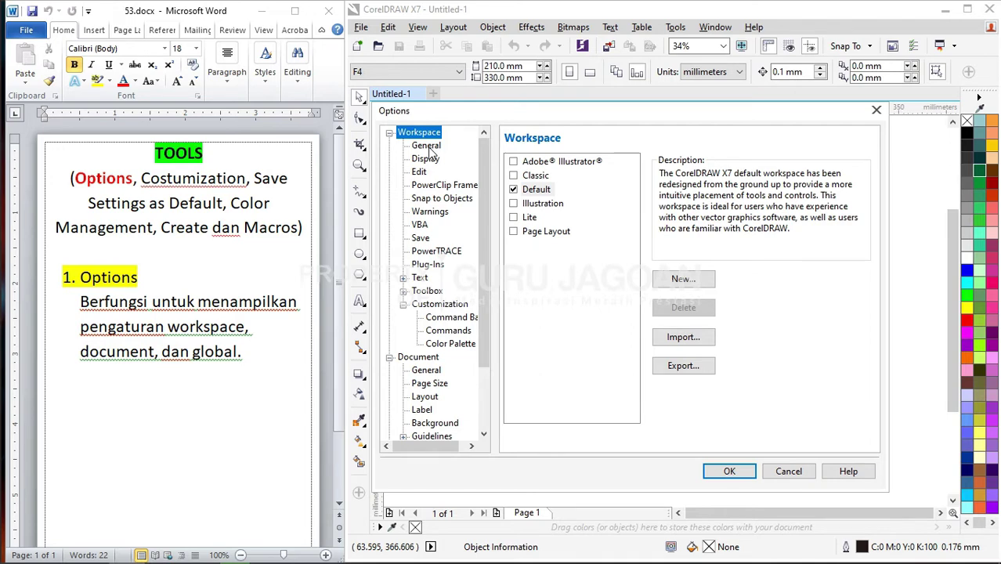
pyautogui.scroll(-2, 431, 157)
pyautogui.scroll(2, 444, 297)
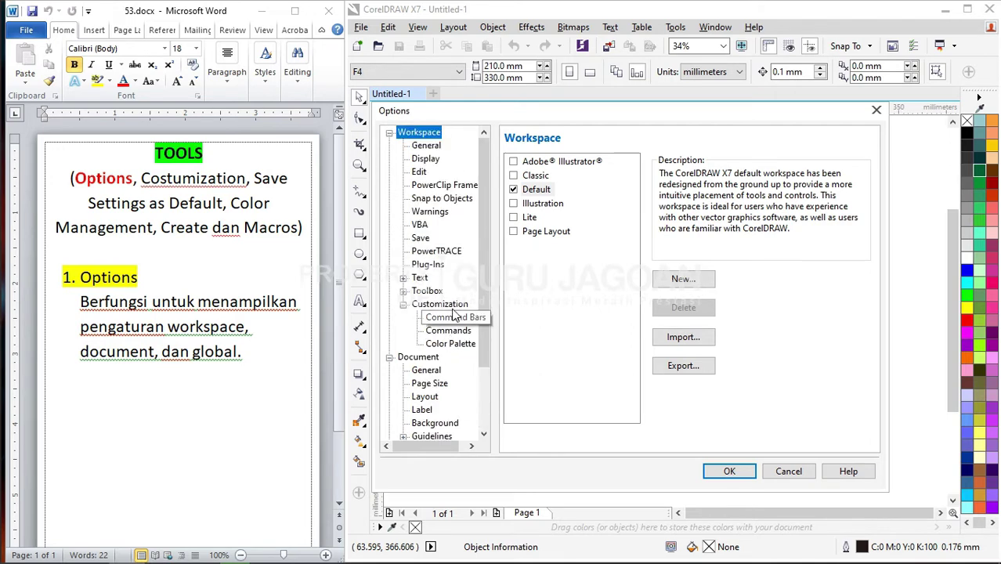
# Open the Workspace General options and examine the actions available for CorelDRAW X7 start-up.
pyautogui.click(425, 146)
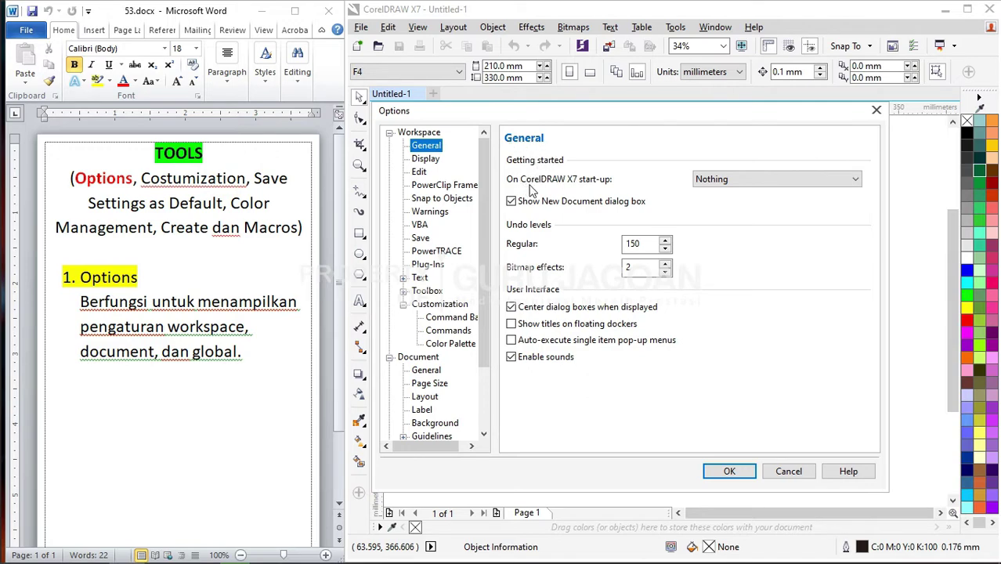
pyautogui.click(783, 182)
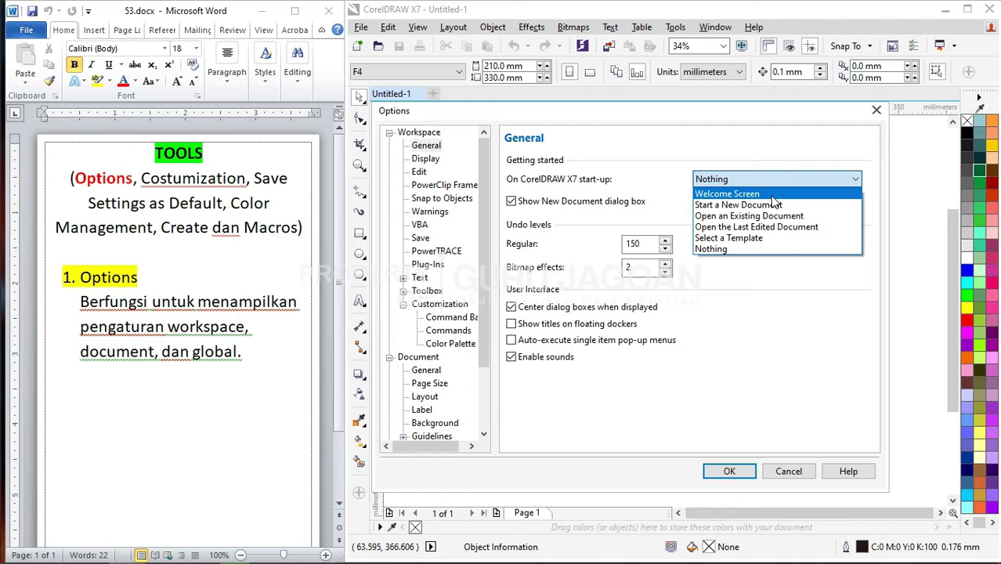
pyautogui.click(599, 187)
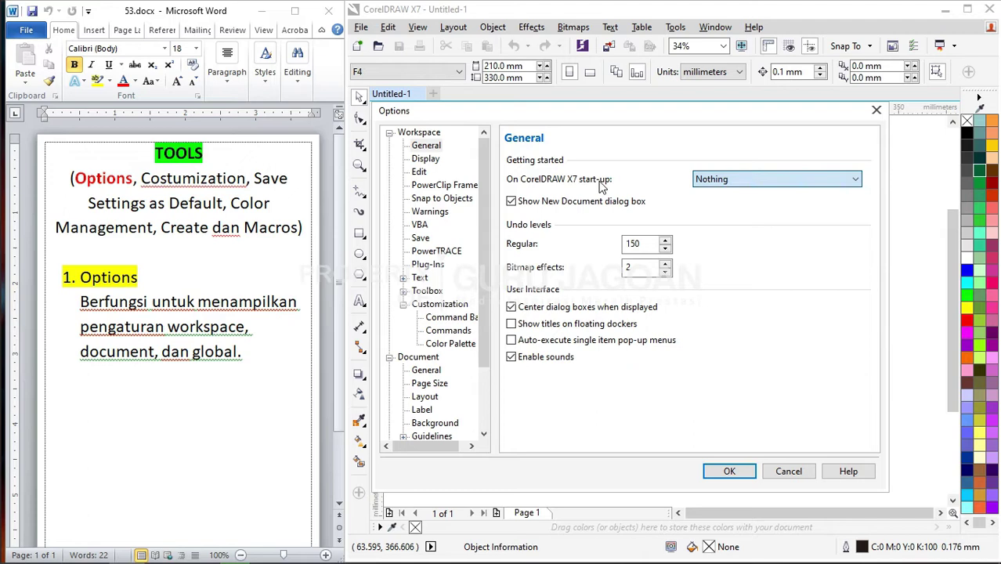
# Try Welcome Screen and Start a New Document as the start-up action, restoring it to Nothing.
pyautogui.click(714, 188)
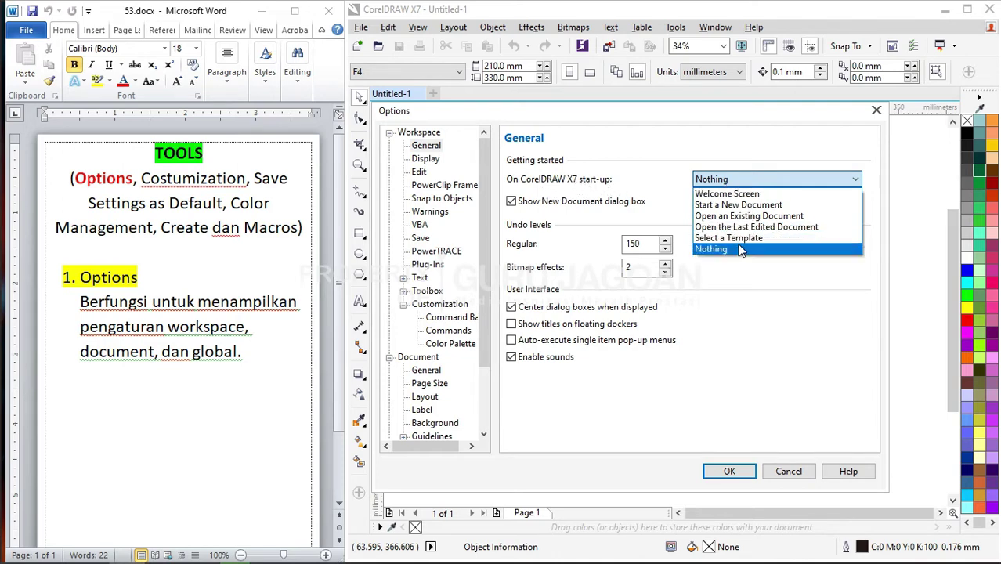
pyautogui.click(726, 194)
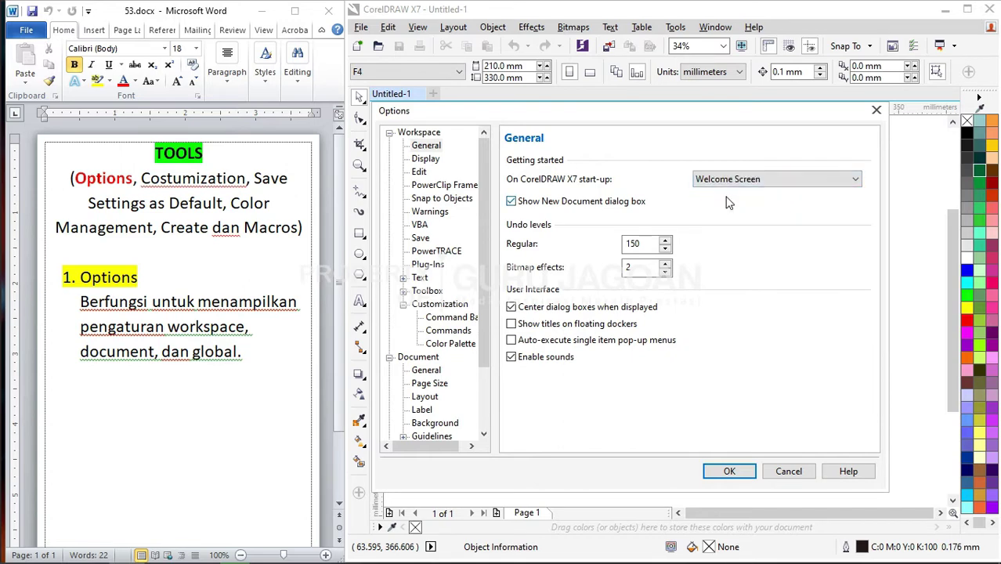
pyautogui.click(731, 179)
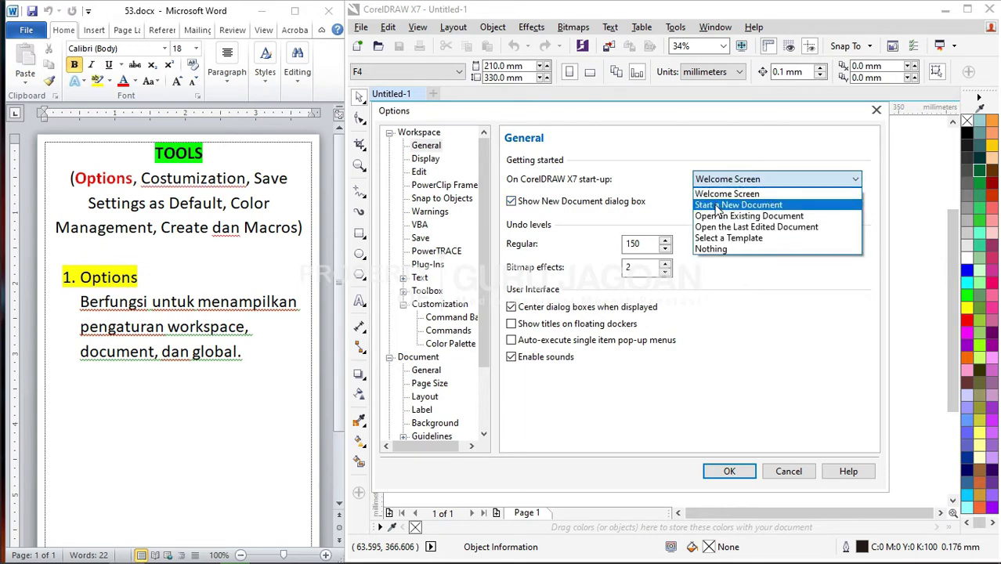
pyautogui.click(716, 205)
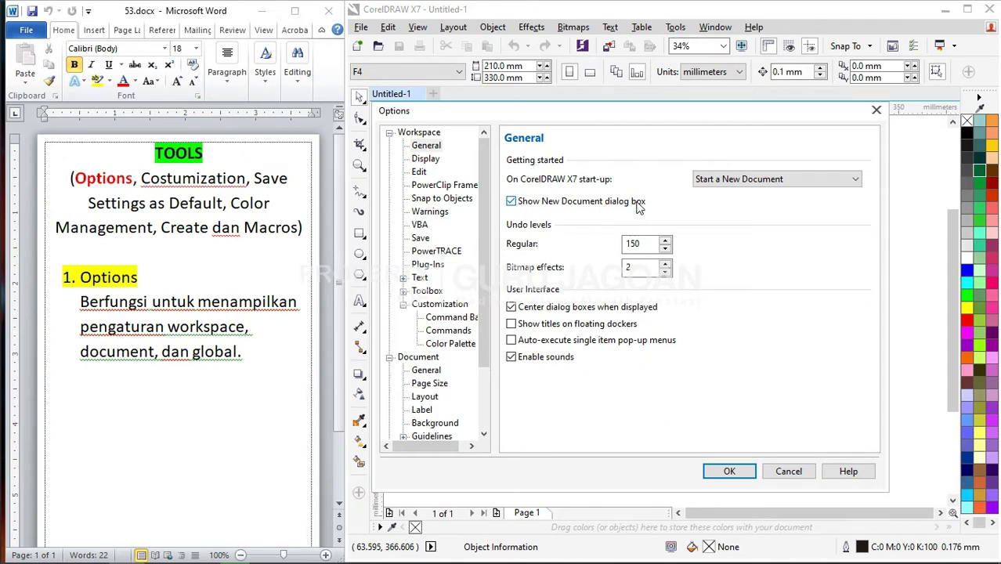
pyautogui.click(511, 203)
pyautogui.click(511, 203)
pyautogui.click(714, 181)
pyautogui.click(711, 248)
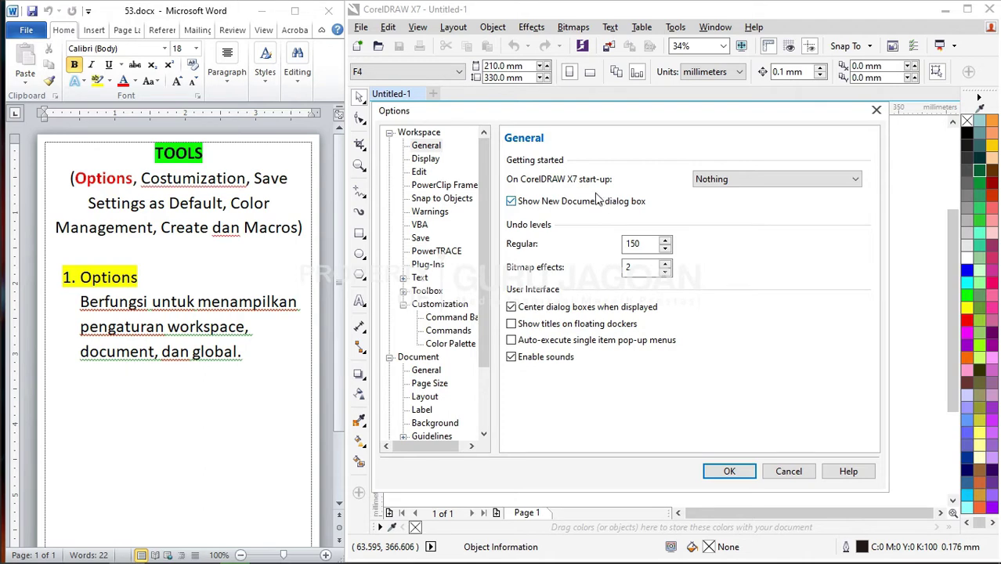
# Keep Show New Document dialog box enabled and apply the General options.
pyautogui.click(511, 202)
pyautogui.click(510, 201)
pyautogui.click(748, 468)
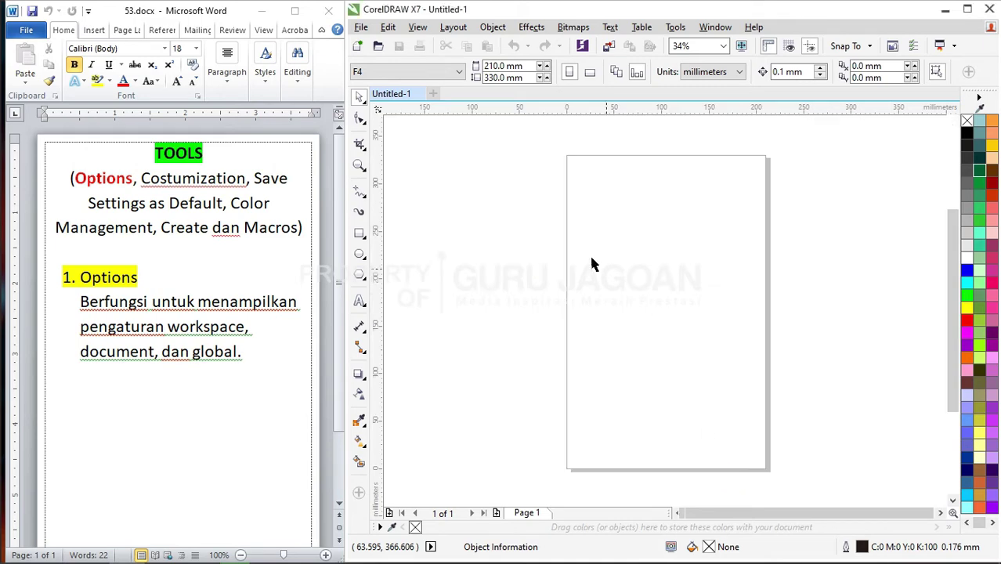
# Close the open document and create a new F4 document, accepting the settings offered in Create a New Document.
pyautogui.click(419, 94)
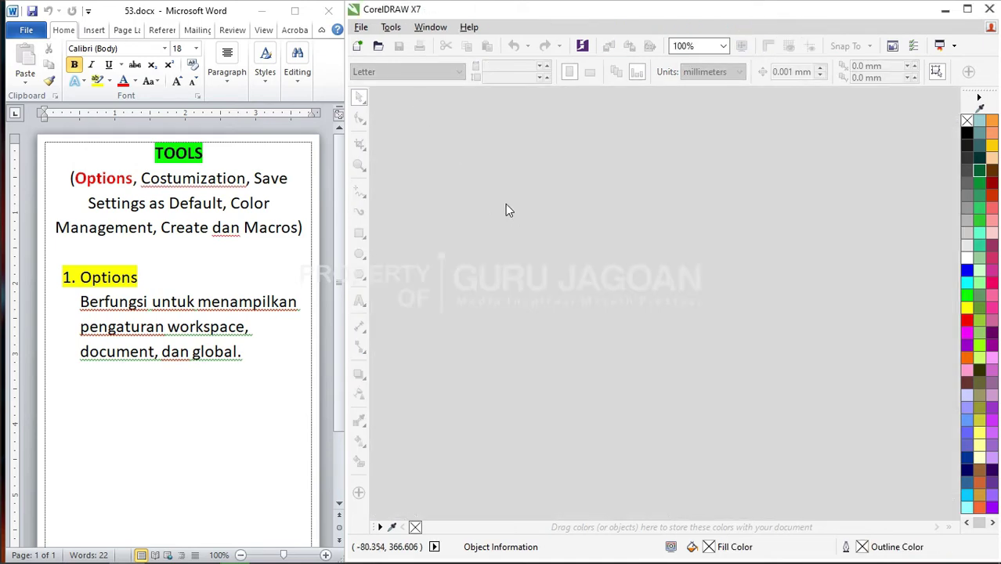
pyautogui.click(363, 29)
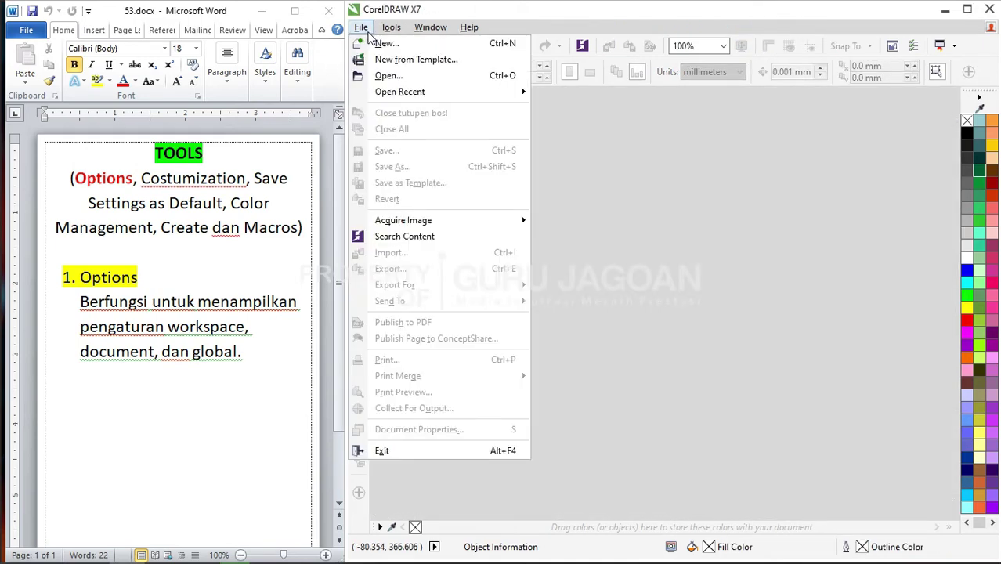
pyautogui.click(383, 44)
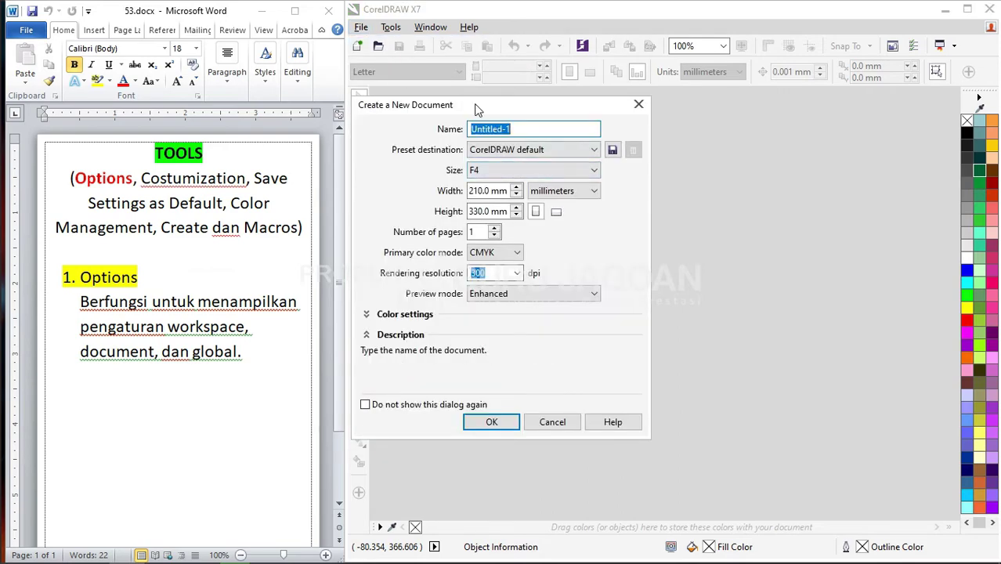
pyautogui.moveTo(477, 110); pyautogui.dragTo(636, 132)
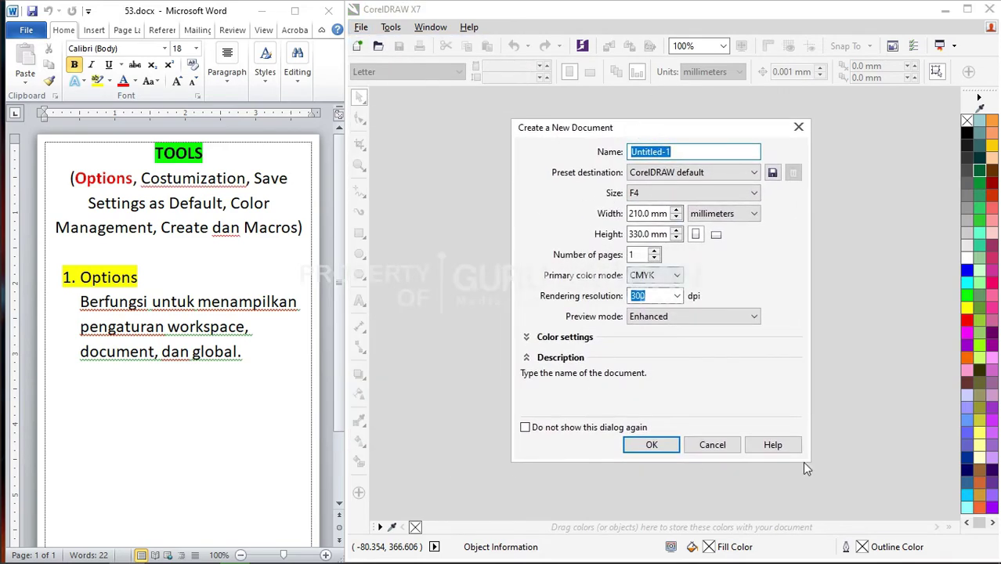
pyautogui.click(642, 446)
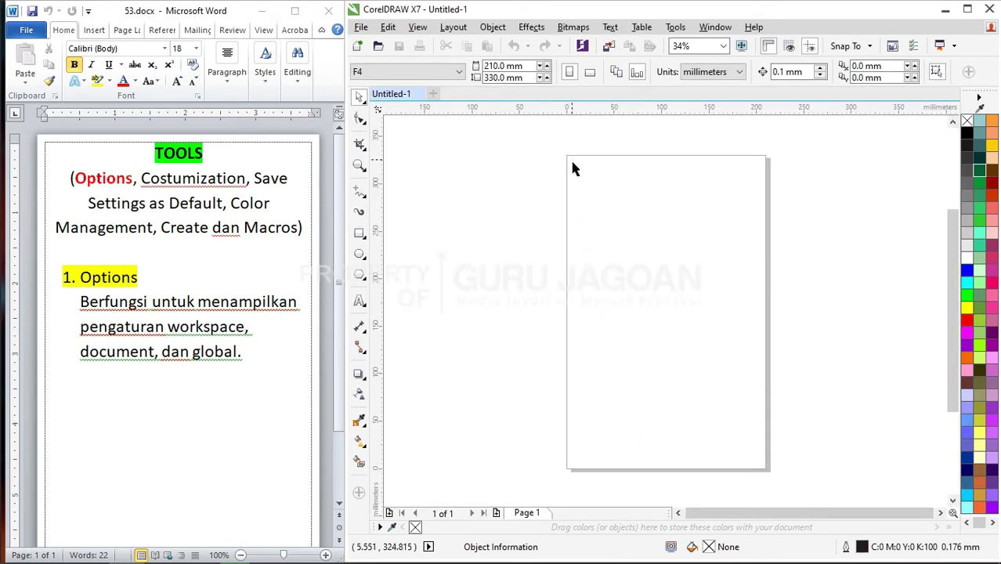
# Disable Show New Document dialog box in the Workspace General options and apply the change.
pyautogui.click(675, 27)
pyautogui.click(687, 41)
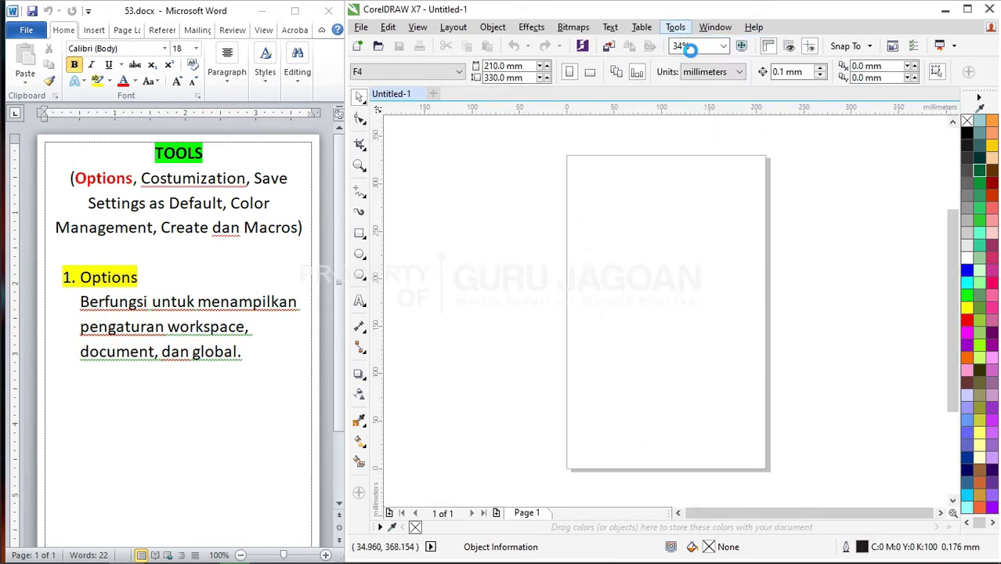
pyautogui.click(511, 201)
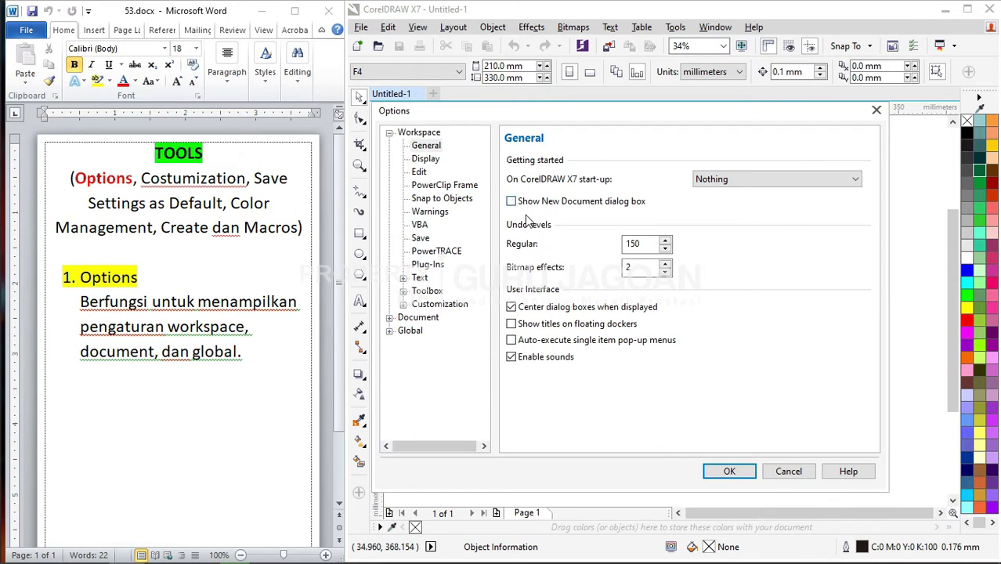
pyautogui.click(724, 471)
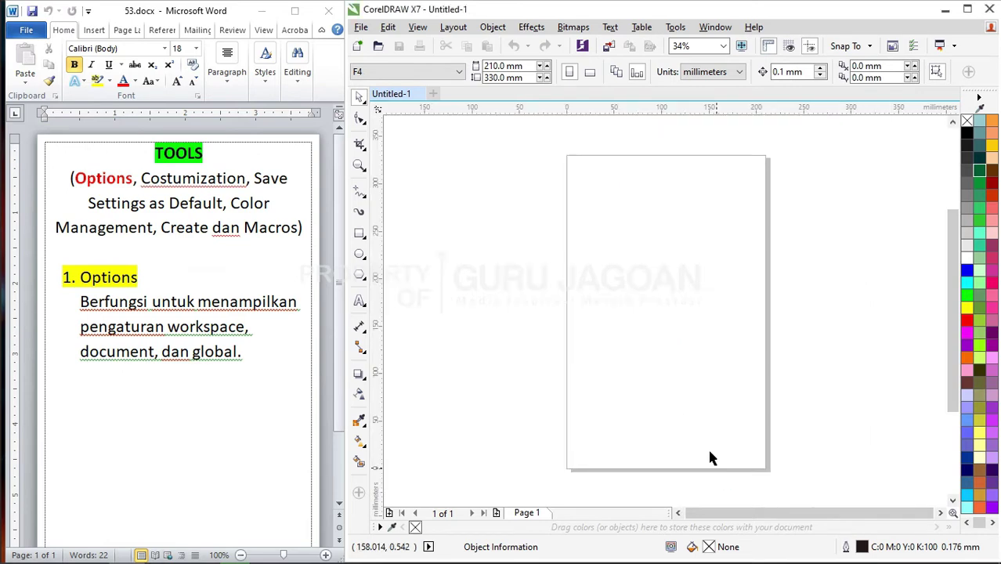
# Close the current document and start another new one directly, without the document setup dialog.
pyautogui.click(416, 93)
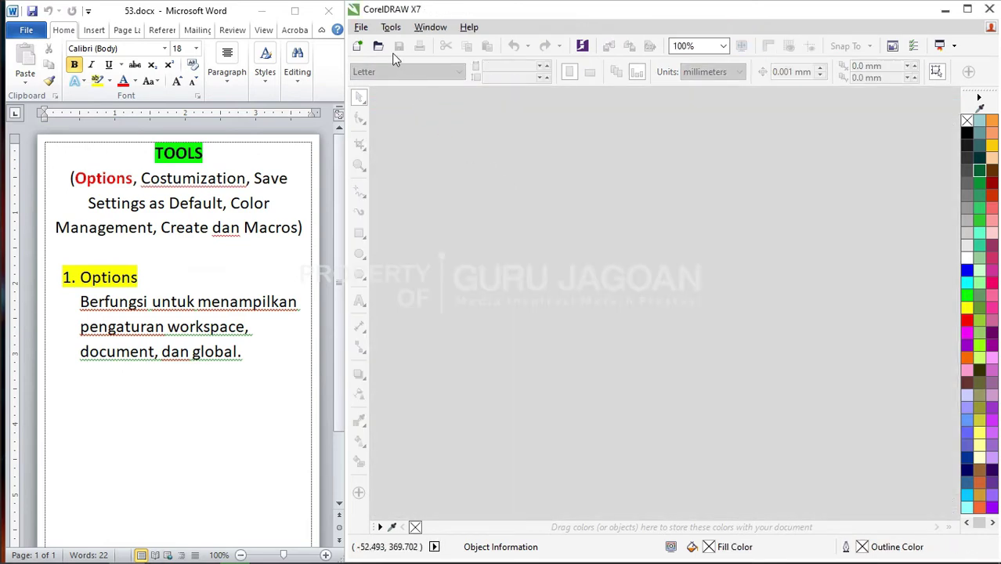
pyautogui.click(360, 26)
pyautogui.click(374, 42)
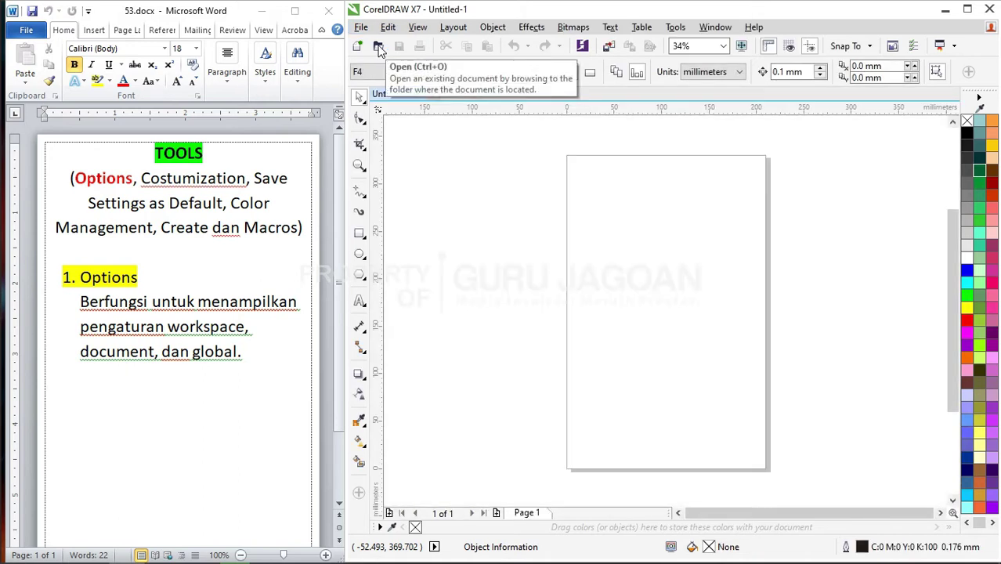
# Reopen the Workspace General options and enable Show New Document dialog box again.
pyautogui.click(674, 28)
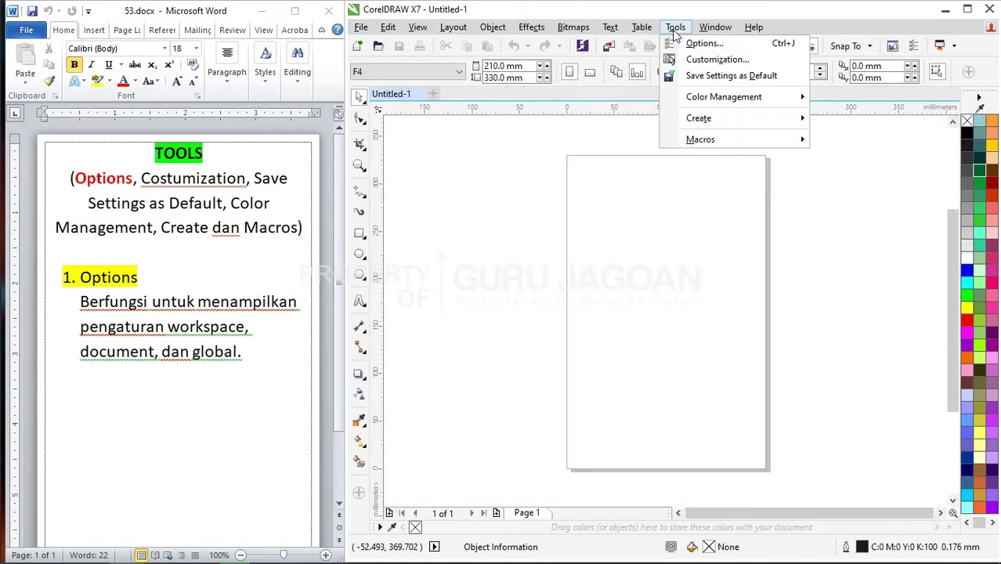
pyautogui.click(701, 44)
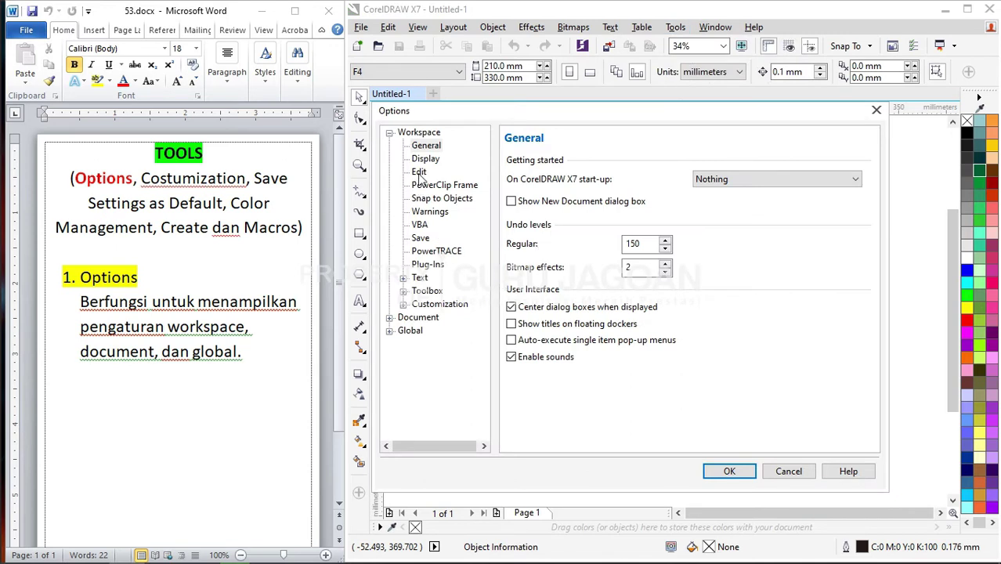
pyautogui.click(512, 203)
# Enter 9999999 as the number of regular undo levels.
pyautogui.moveTo(646, 243); pyautogui.dragTo(611, 245)
pyautogui.write('9999999')
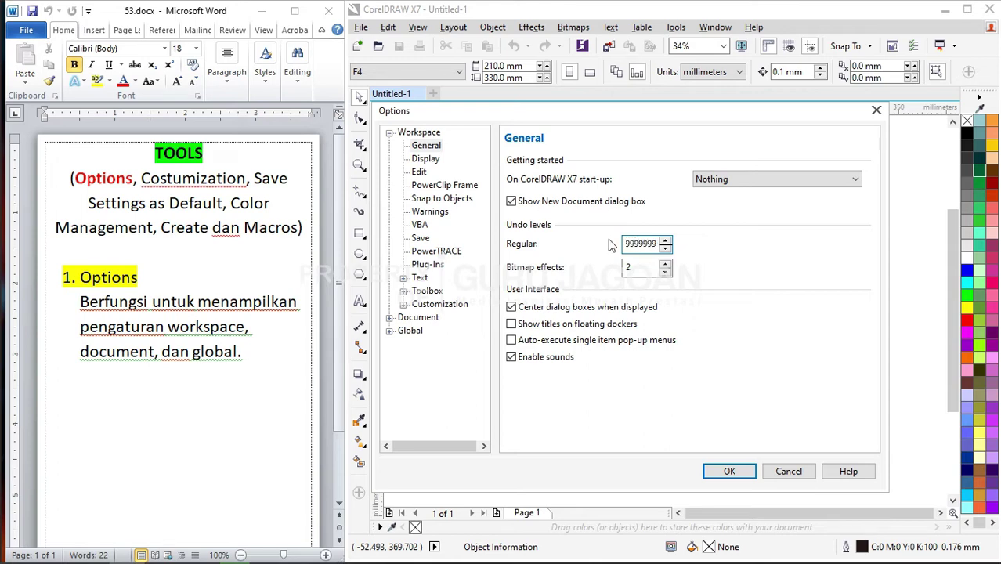
pyautogui.click(651, 272)
pyautogui.click(643, 248)
pyautogui.moveTo(657, 252); pyautogui.dragTo(616, 240)
# Examine the Display, Edit, PowerClip Frame and Snap to Objects settings of the workspace.
pyautogui.click(423, 159)
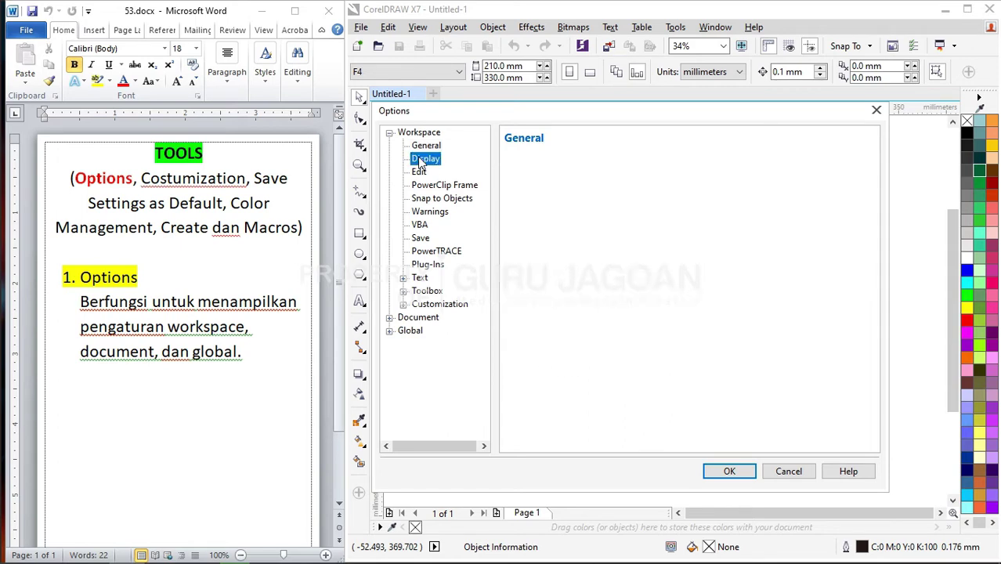
pyautogui.click(420, 172)
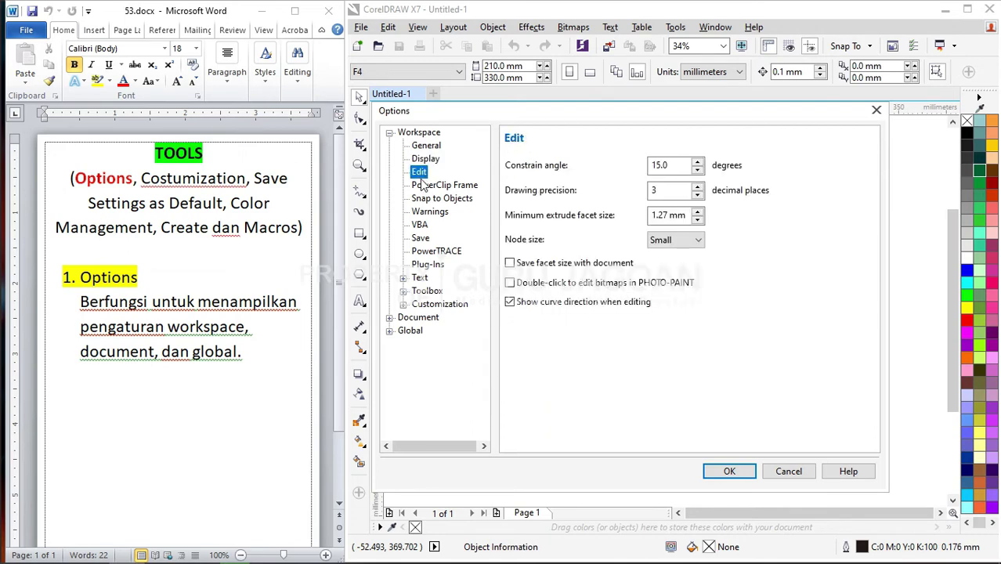
pyautogui.click(431, 198)
pyautogui.click(431, 184)
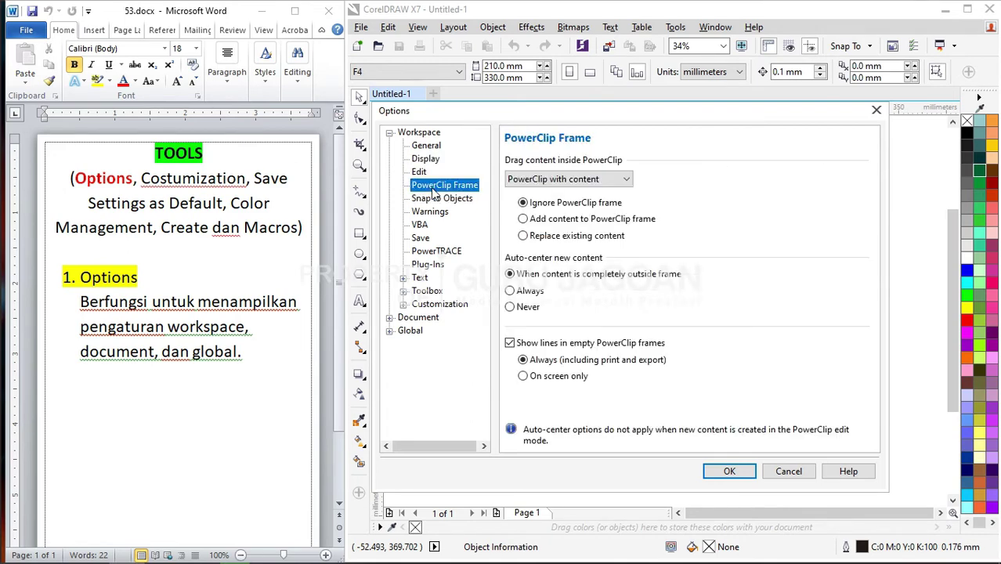
pyautogui.click(435, 200)
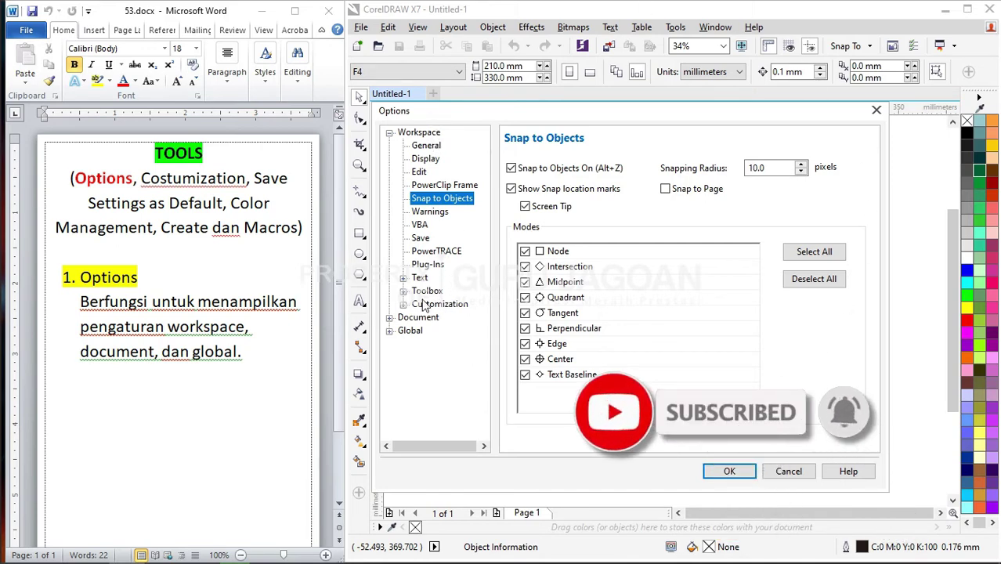
# Open the workspace Save settings and make auto-backup always store its files in a specific folder.
pyautogui.click(419, 239)
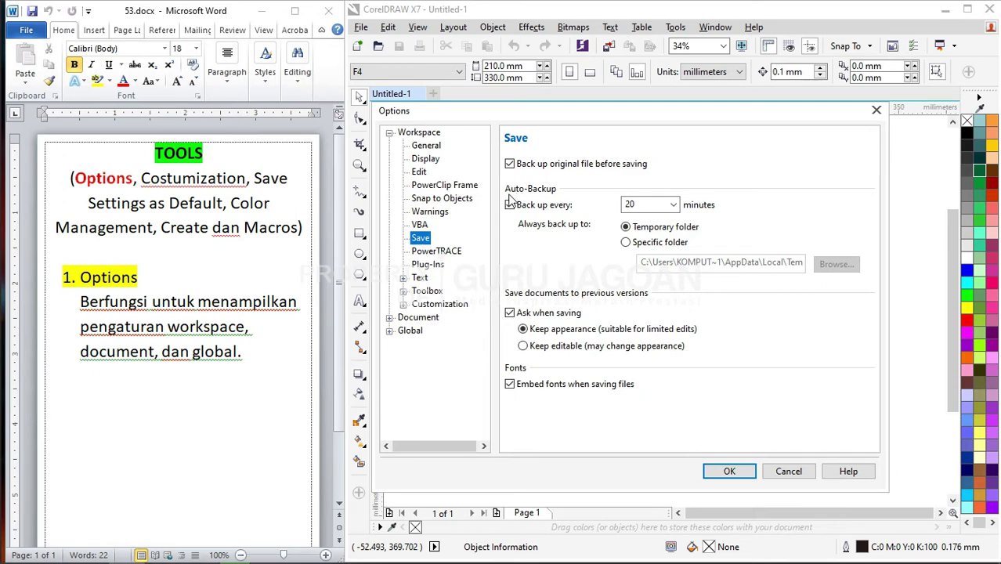
pyautogui.doubleClick(643, 209)
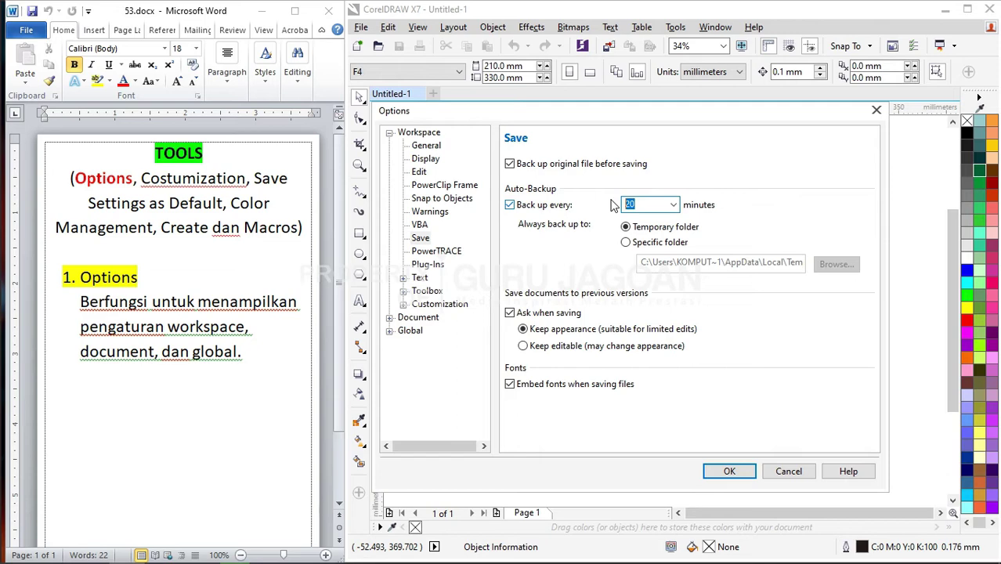
pyautogui.click(646, 210)
pyautogui.moveTo(650, 213); pyautogui.dragTo(619, 210)
pyautogui.click(626, 243)
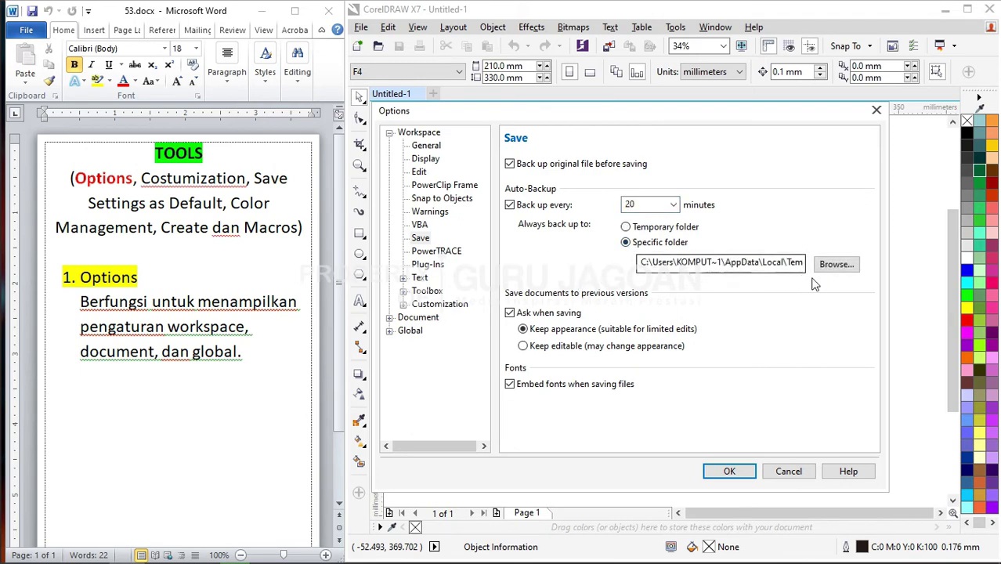
# Look through the drives under This PC as possible auto-backup locations, leaving the folder choice without picking one.
pyautogui.click(837, 266)
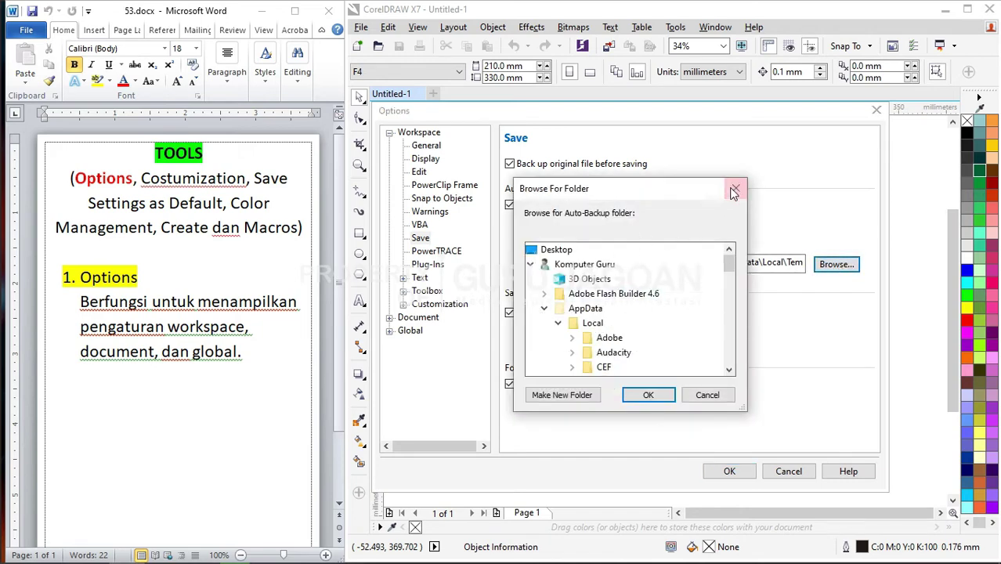
pyautogui.scroll(-1, 593, 311)
pyautogui.scroll(-10, 592, 313)
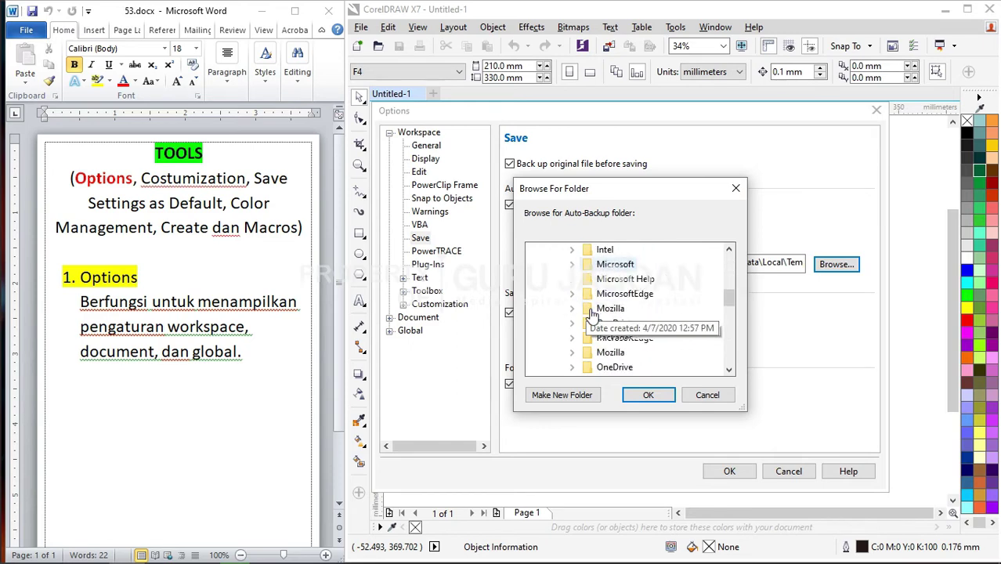
pyautogui.scroll(-3, 593, 314)
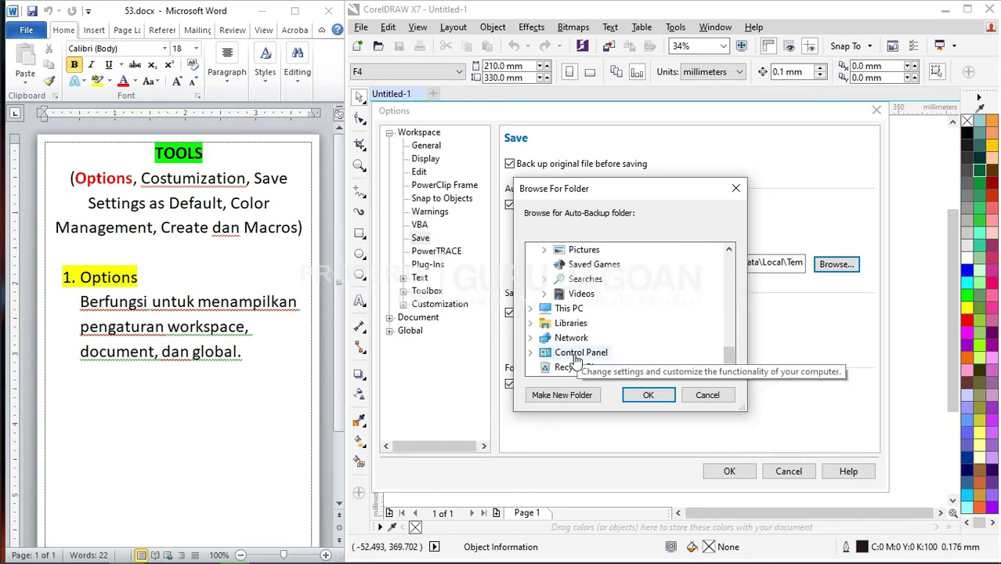
pyautogui.click(531, 311)
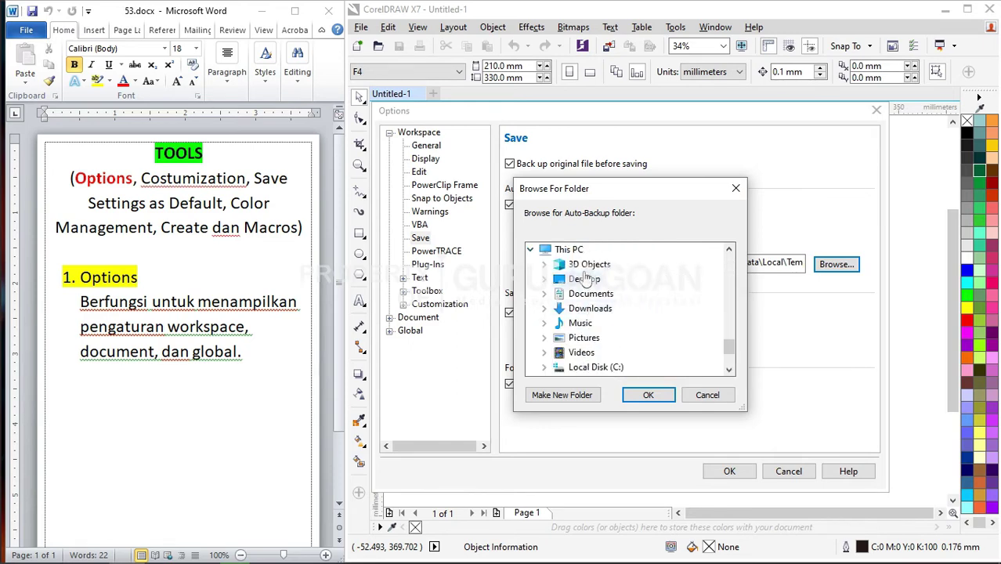
pyautogui.scroll(-2, 587, 297)
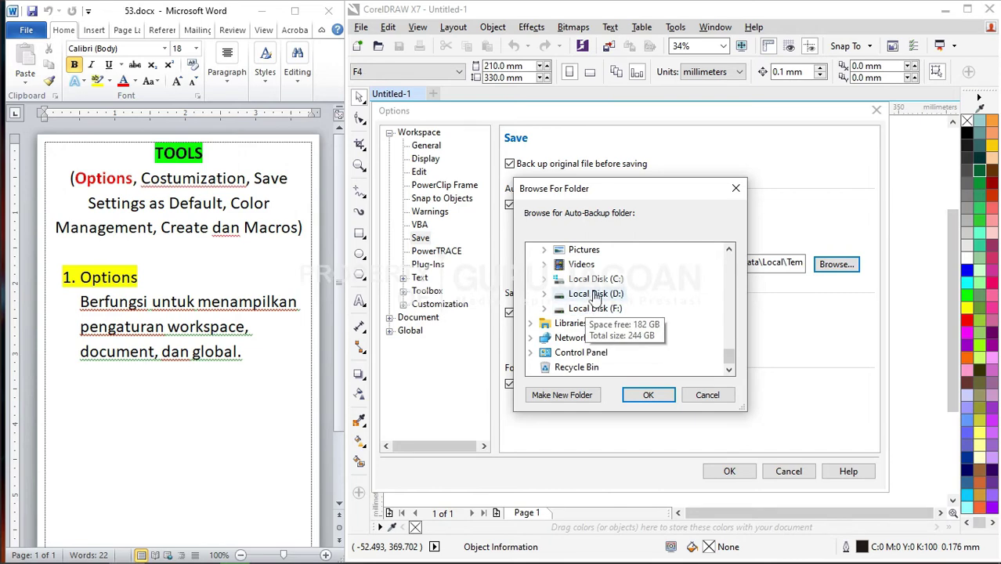
pyautogui.click(735, 188)
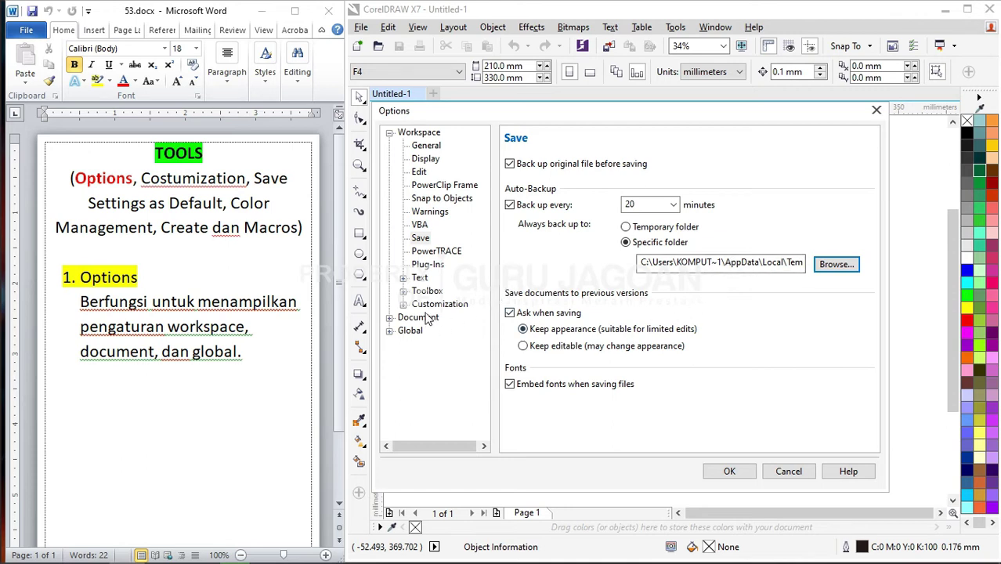
# Examine the workspace text settings for Paragraph Text Frame, Fonts, Spelling and QuickCorrect.
pyautogui.click(402, 278)
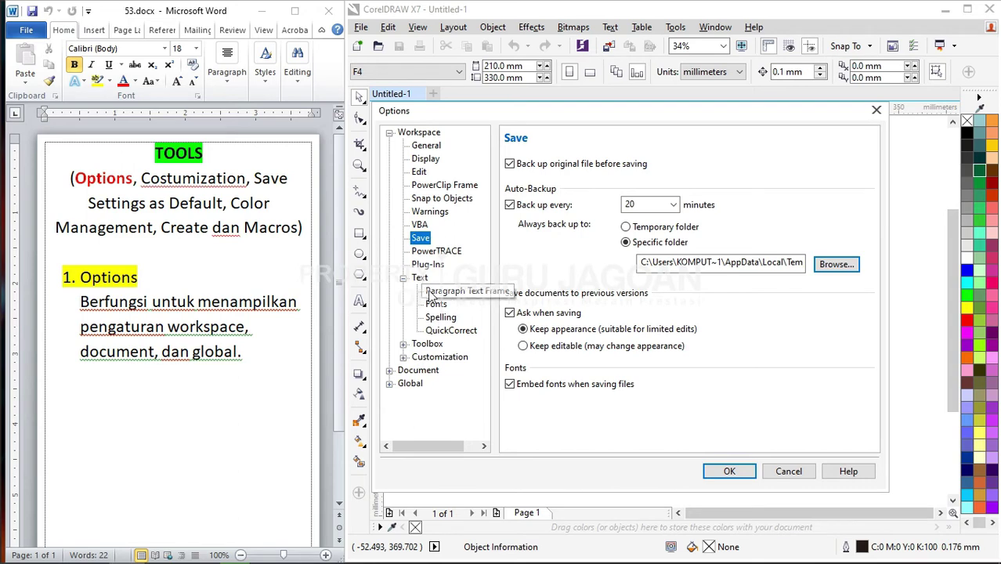
pyautogui.click(434, 292)
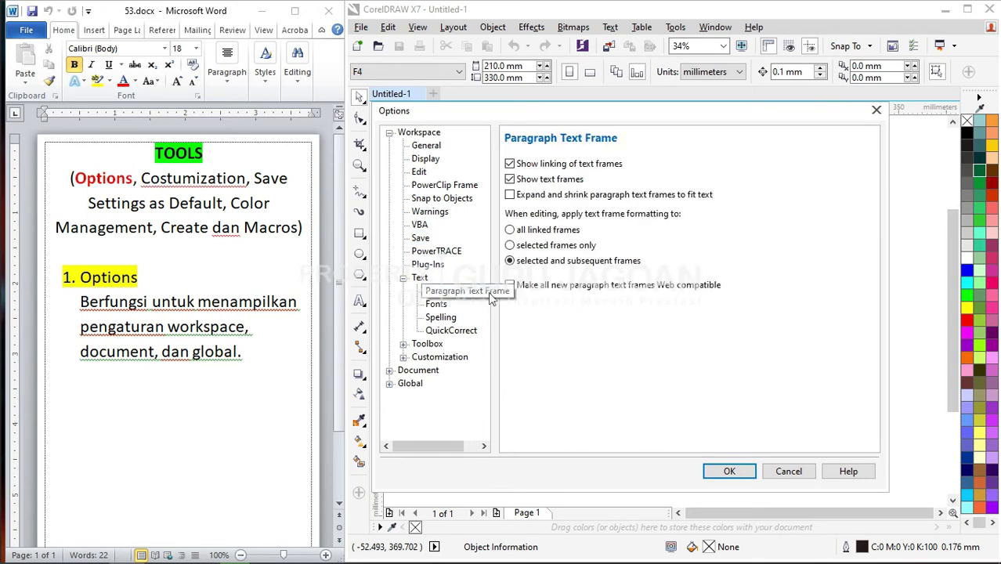
pyautogui.click(439, 306)
pyautogui.click(442, 317)
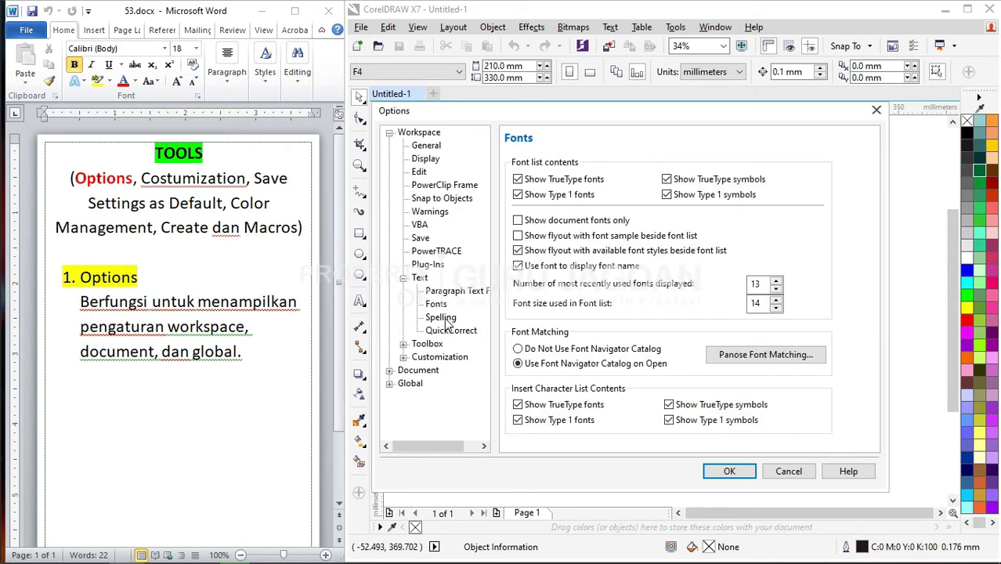
pyautogui.click(449, 331)
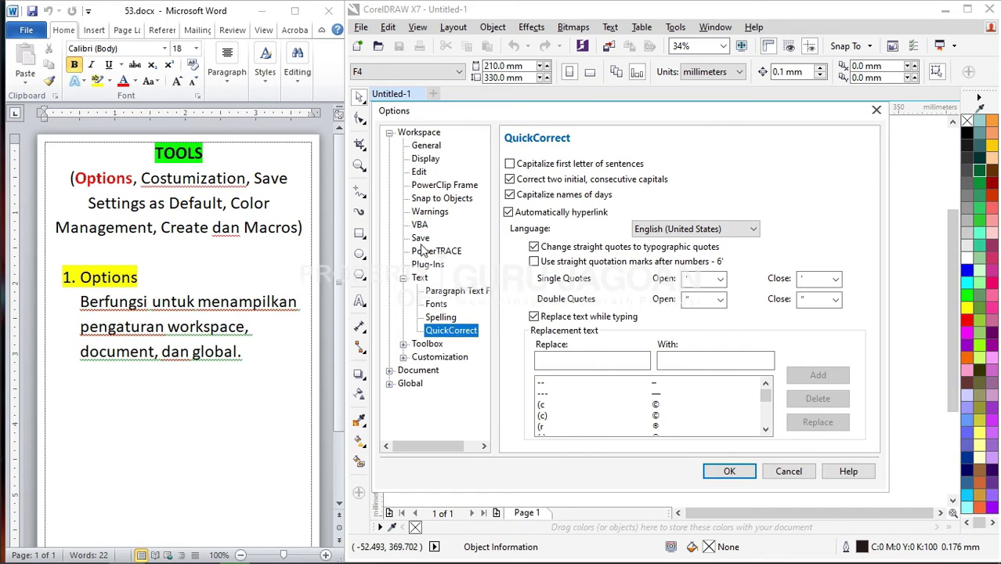
# Examine the Toolbox categories, including the Angular Dimension Tool settings, and the Customization categories of the workspace.
pyautogui.click(403, 343)
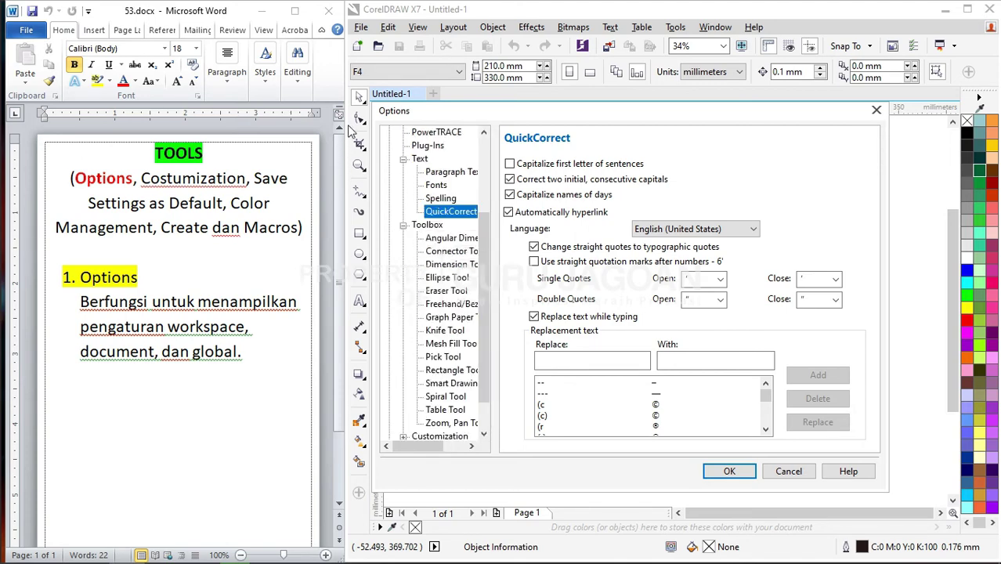
pyautogui.click(436, 244)
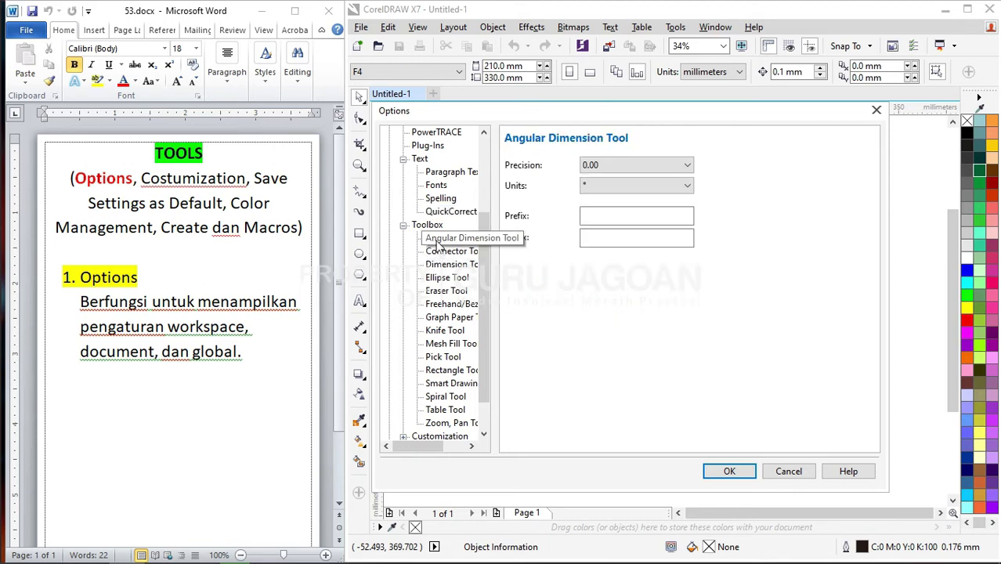
pyautogui.scroll(-1, 454, 329)
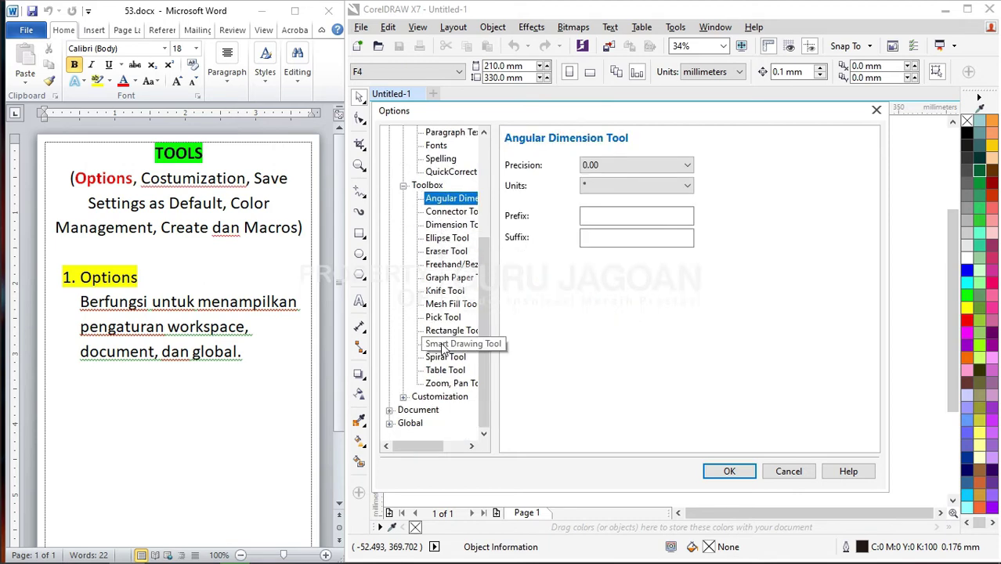
pyautogui.click(403, 396)
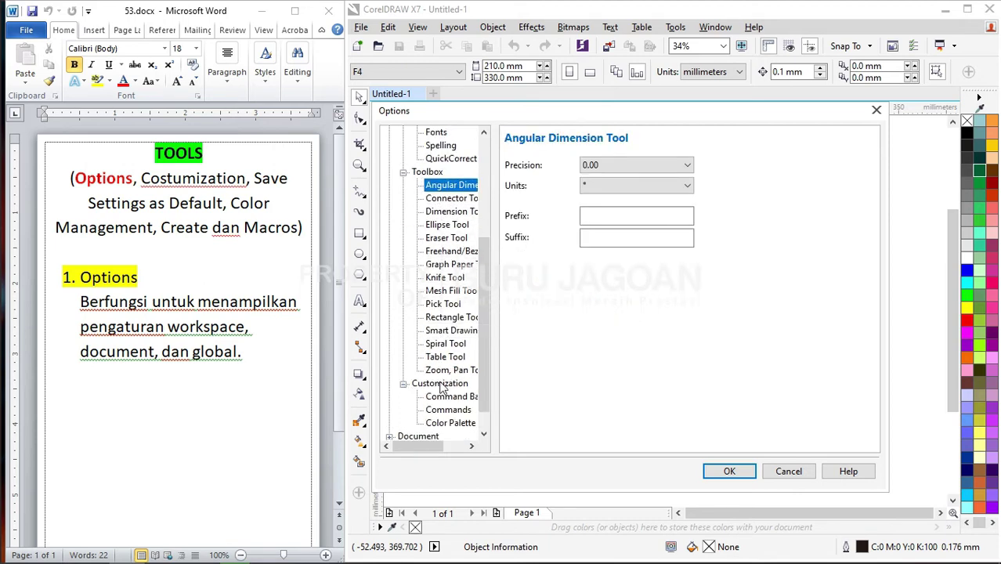
pyautogui.scroll(-1, 443, 388)
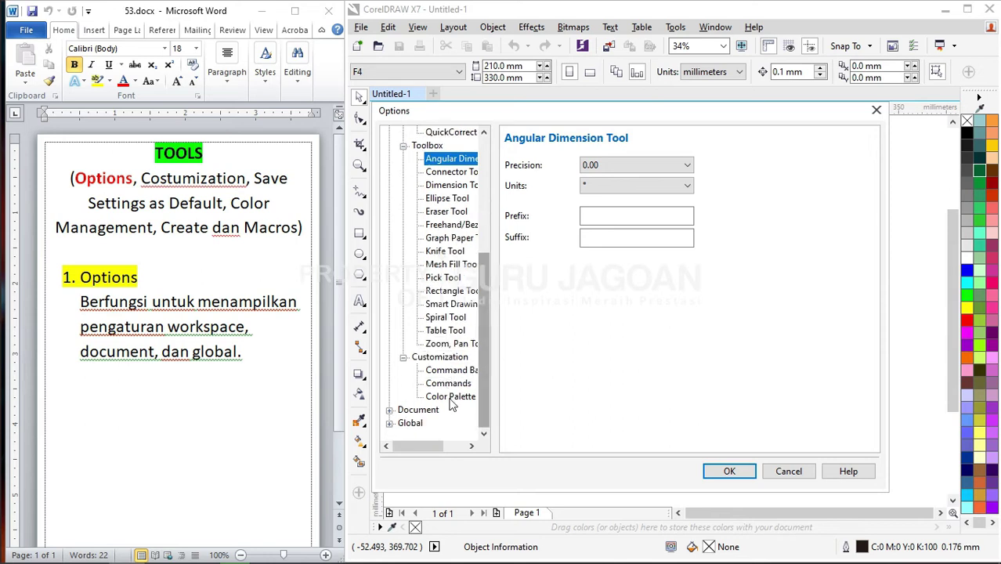
pyautogui.moveTo(419, 448)
pyautogui.mouseDown()
pyautogui.moveTo(430, 447)
pyautogui.moveTo(412, 446)
pyautogui.mouseUp()
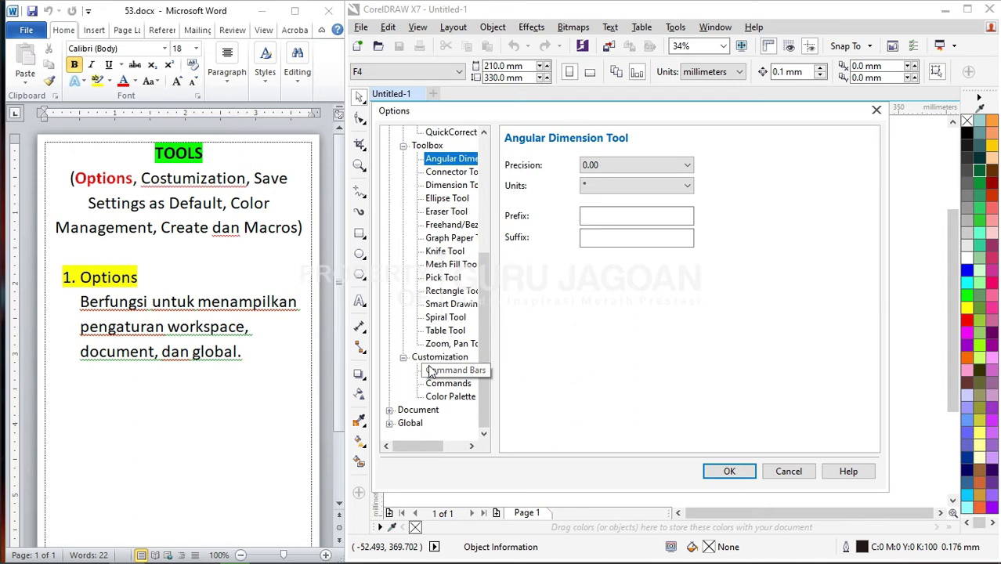
# In the document's General settings, keep the Enhanced view mode and set the default color mode to RGB.
pyautogui.click(389, 411)
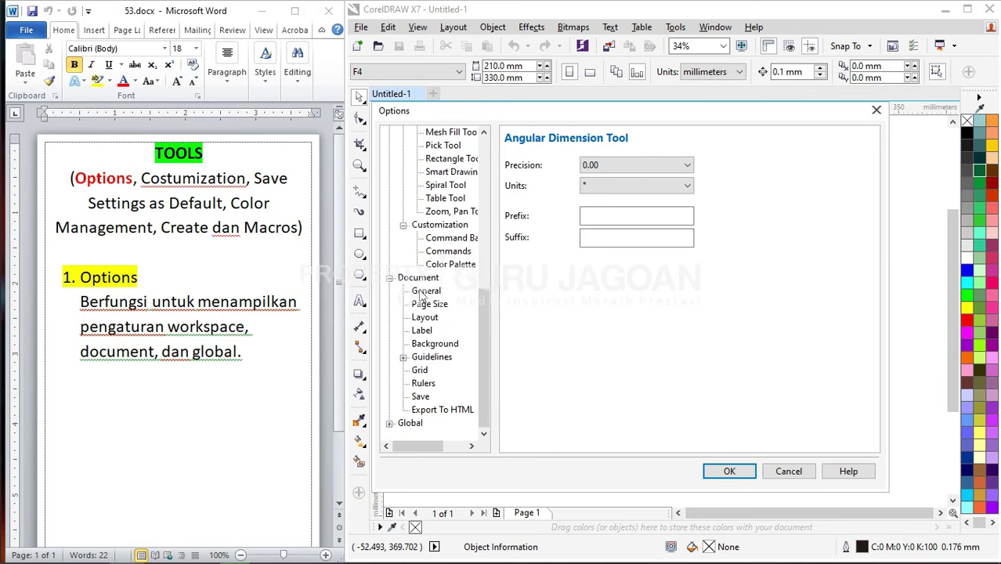
pyautogui.click(425, 293)
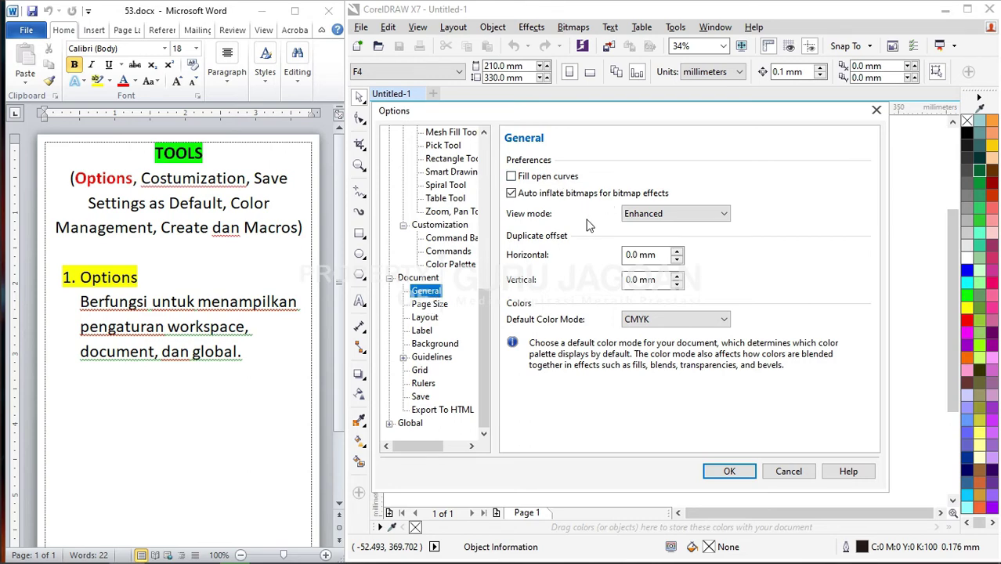
pyautogui.click(669, 215)
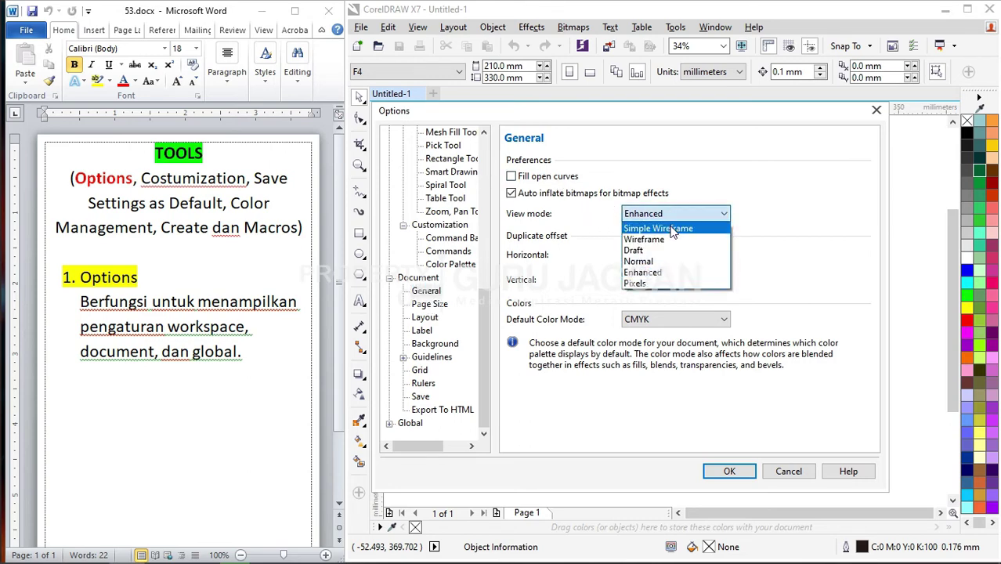
pyautogui.click(660, 273)
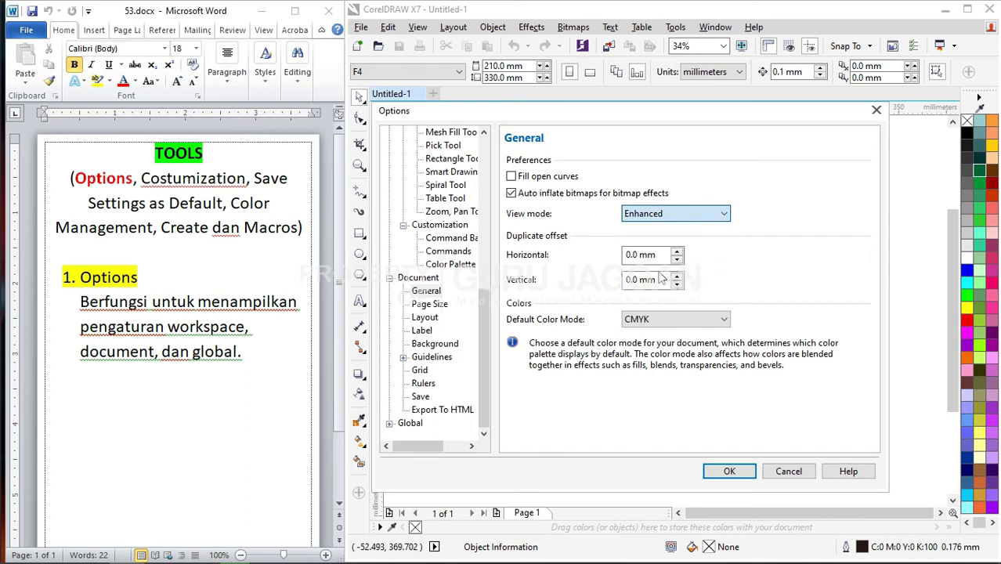
pyautogui.click(654, 218)
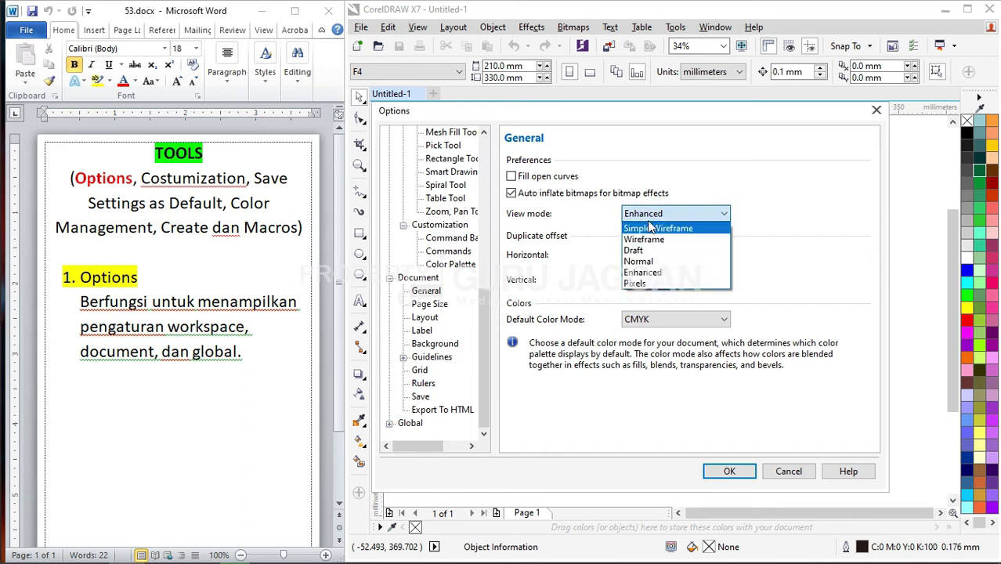
pyautogui.click(593, 223)
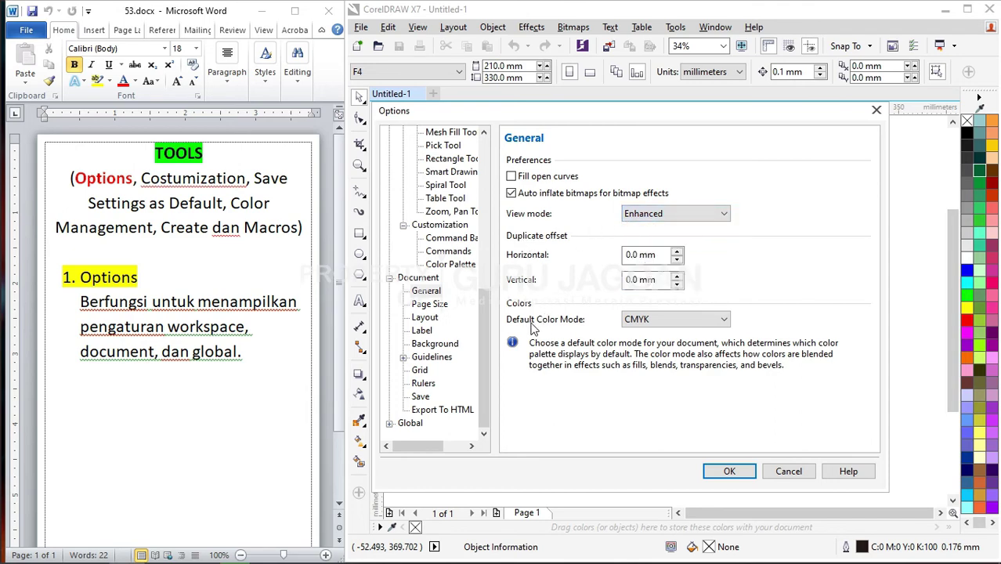
pyautogui.click(652, 320)
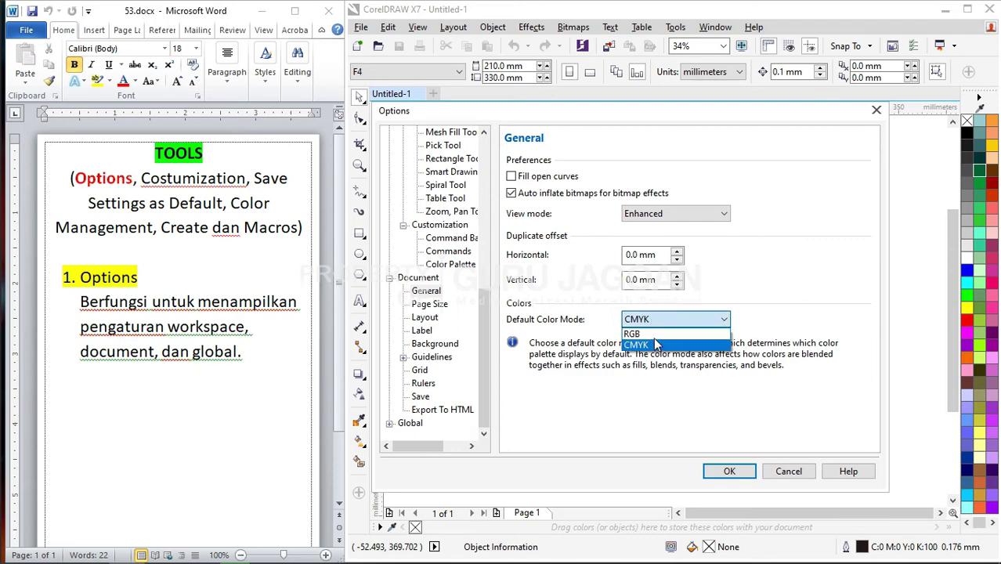
pyautogui.click(655, 334)
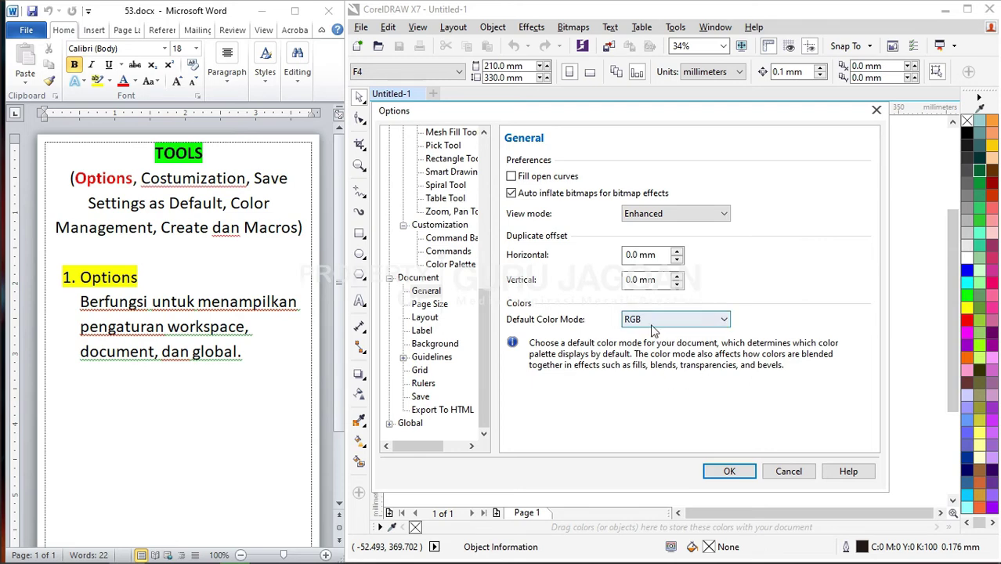
# Collapse the Workspace categories and examine the document's Layout types and Label settings.
pyautogui.moveTo(584, 115)
pyautogui.mouseDown()
pyautogui.moveTo(596, 131)
pyautogui.moveTo(596, 112)
pyautogui.mouseUp()
pyautogui.scroll(8, 437, 179)
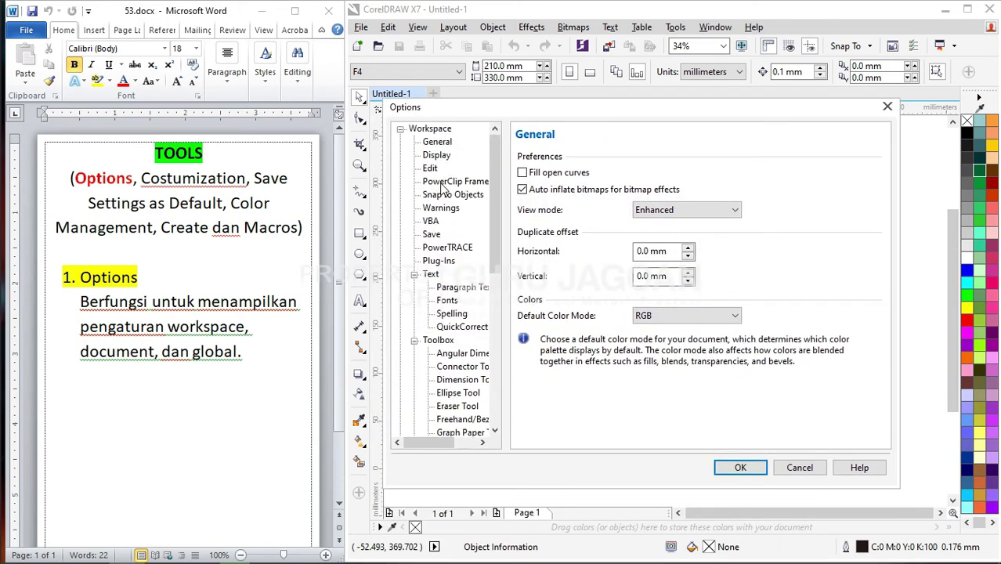
pyautogui.click(400, 129)
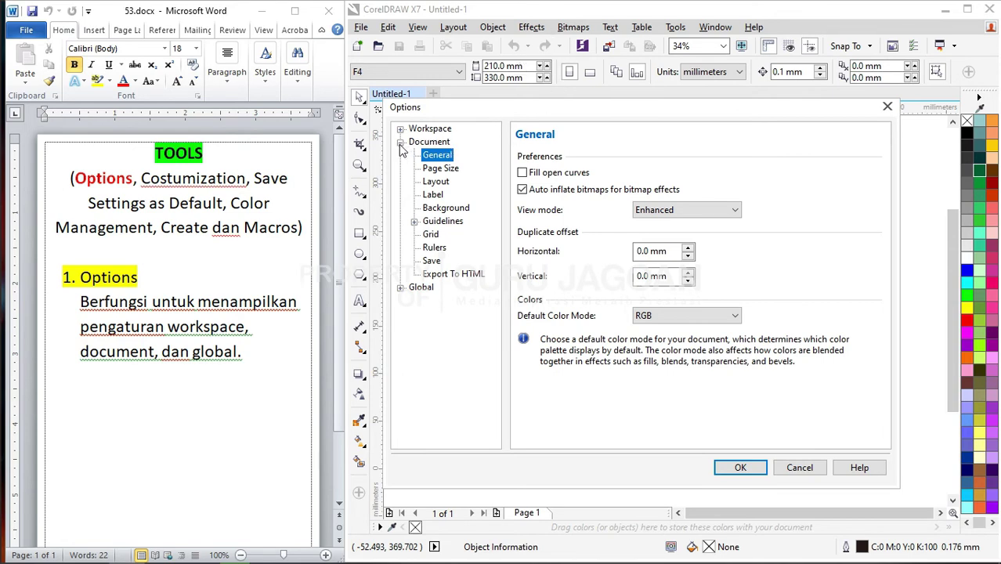
pyautogui.click(436, 183)
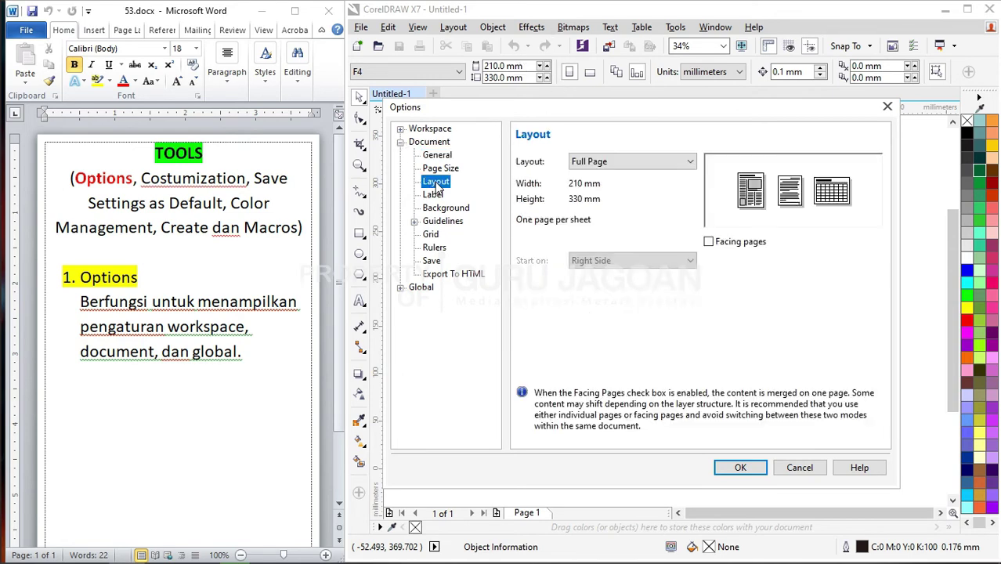
pyautogui.click(614, 162)
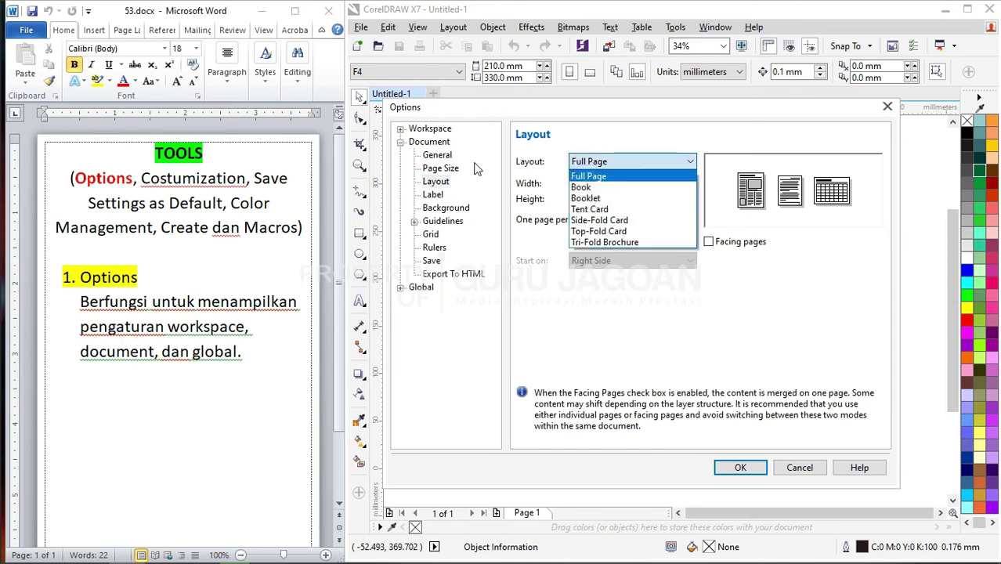
pyautogui.click(433, 195)
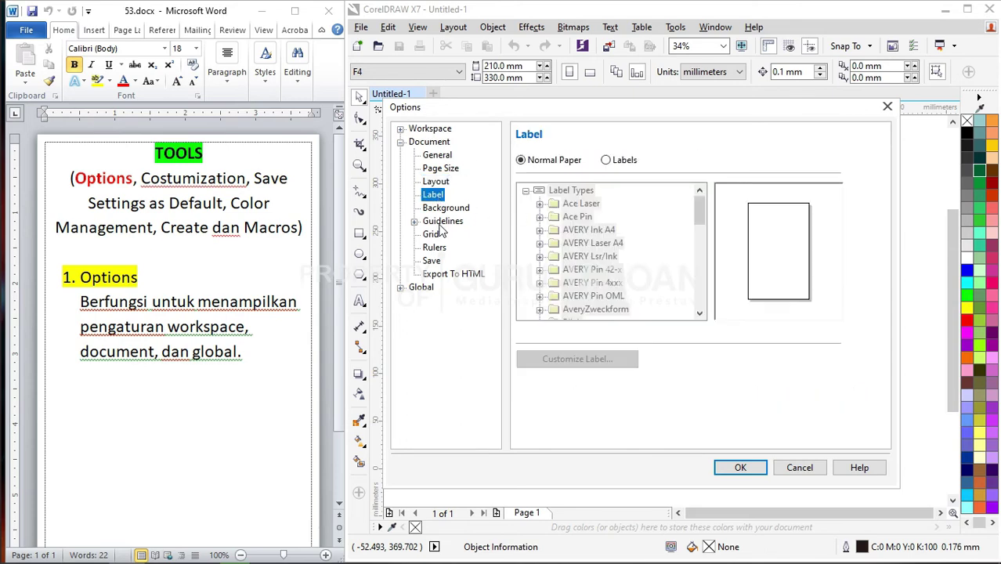
# Give the document page a solid yellow background and apply the setting.
pyautogui.click(444, 210)
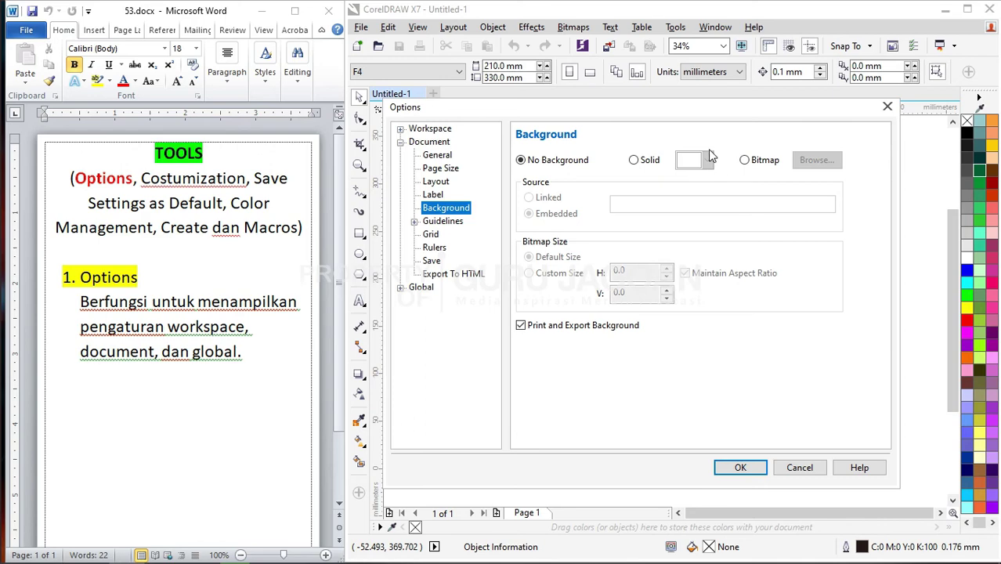
pyautogui.moveTo(610, 111); pyautogui.dragTo(560, 316)
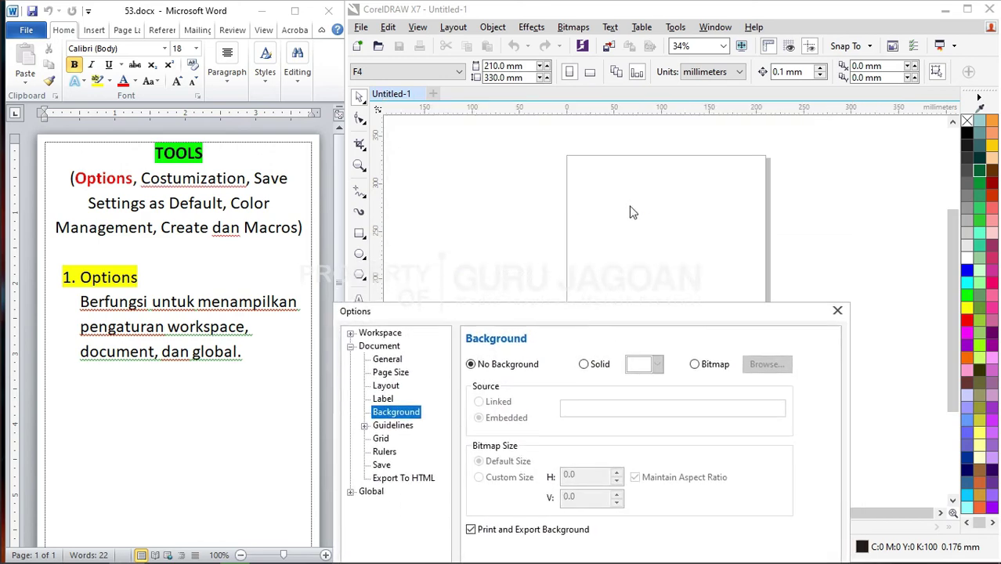
pyautogui.click(584, 364)
pyautogui.click(658, 364)
pyautogui.click(656, 396)
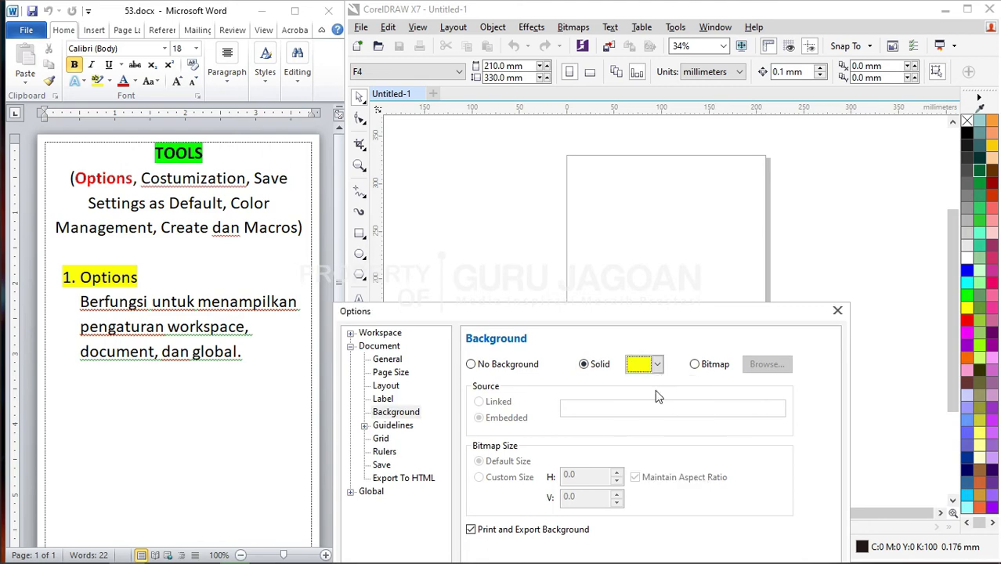
pyautogui.moveTo(648, 314); pyautogui.dragTo(470, 124)
pyautogui.click(509, 478)
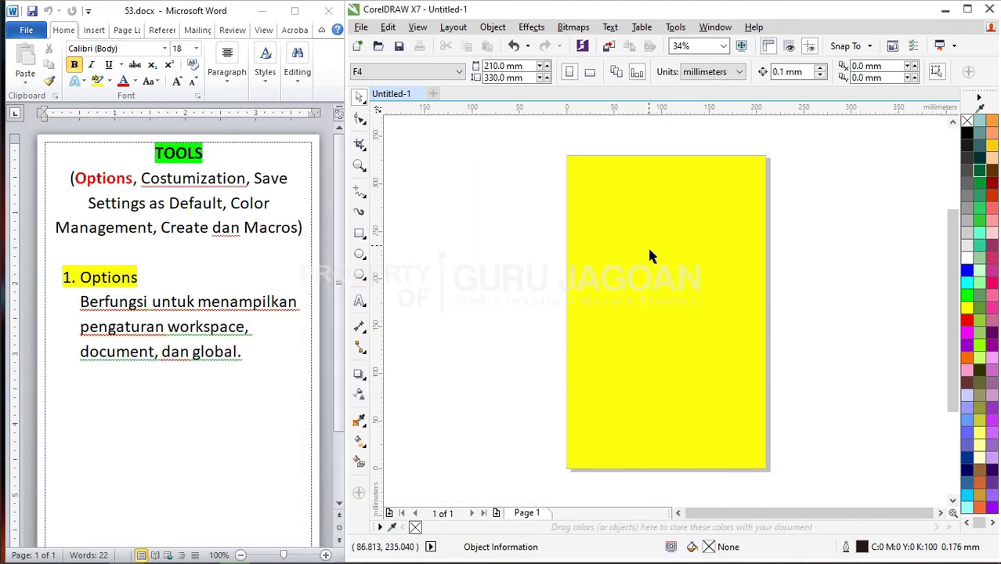
pyautogui.moveTo(619, 210); pyautogui.dragTo(781, 458)
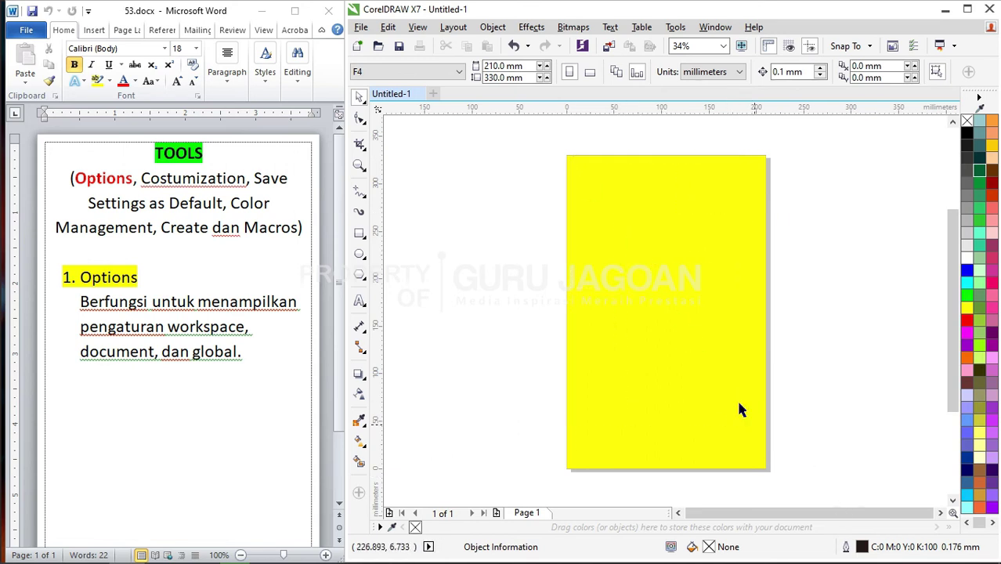
pyautogui.moveTo(631, 228); pyautogui.dragTo(700, 337)
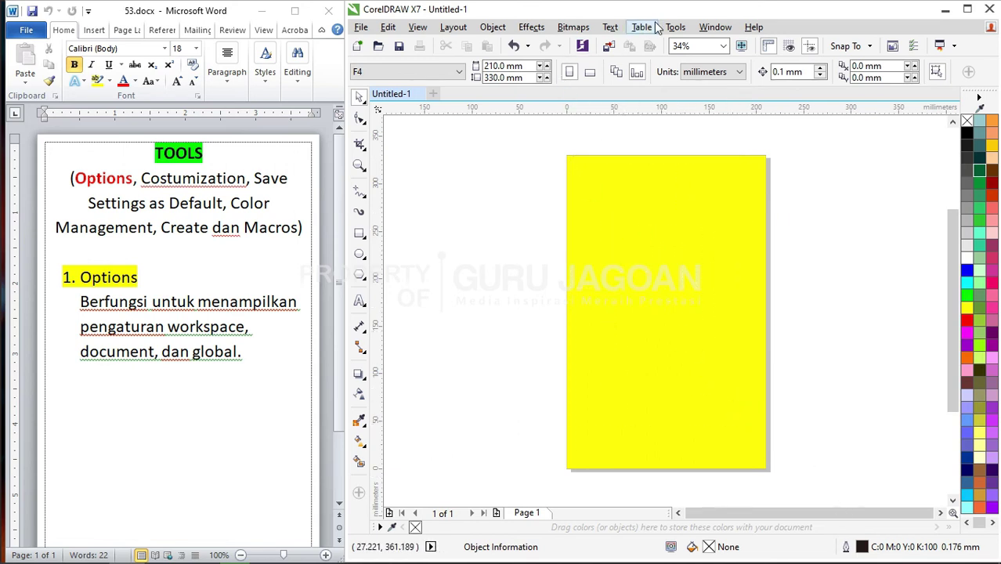
# Reopen the program options, set the page background to No Background and apply it.
pyautogui.click(688, 30)
pyautogui.click(694, 42)
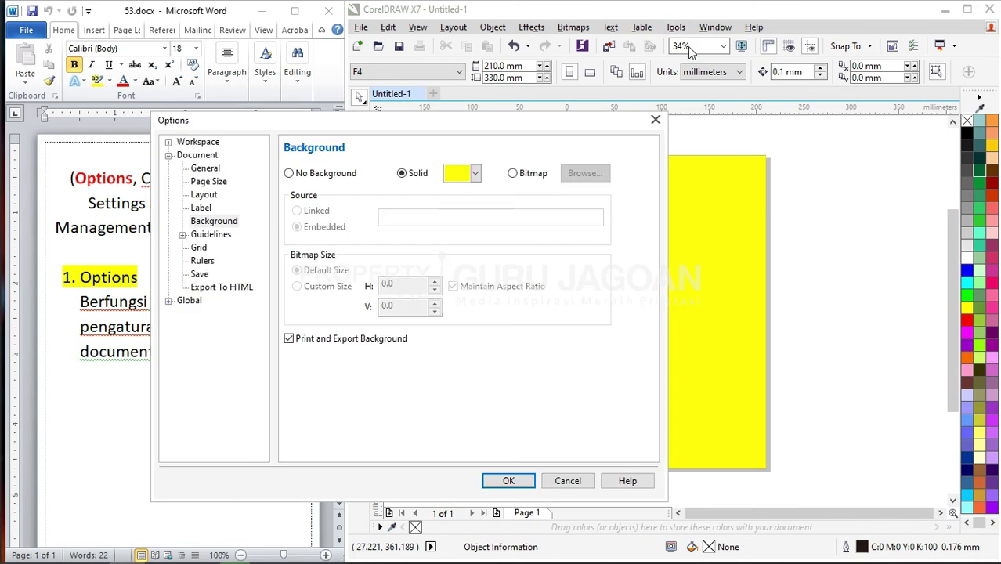
pyautogui.click(289, 173)
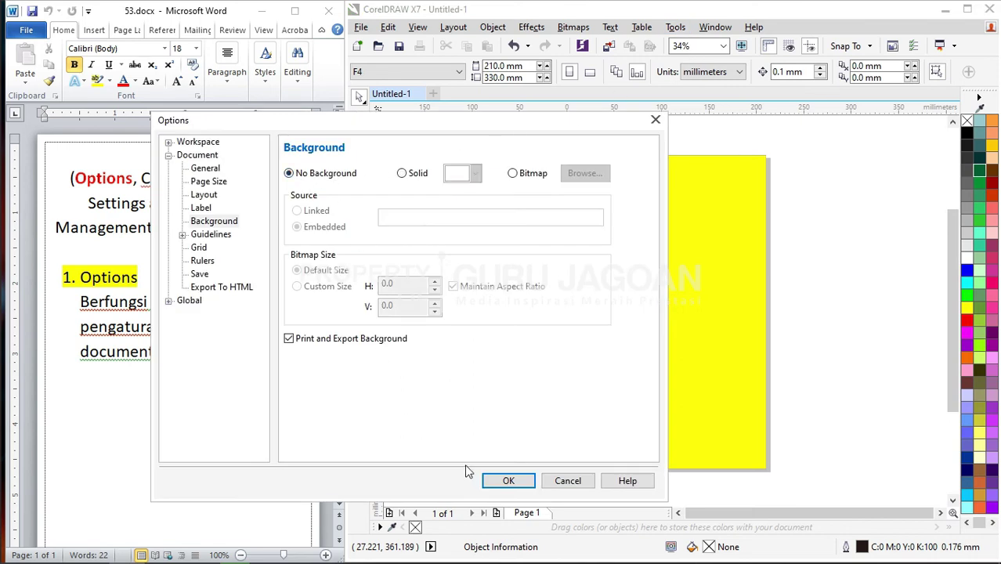
pyautogui.click(507, 481)
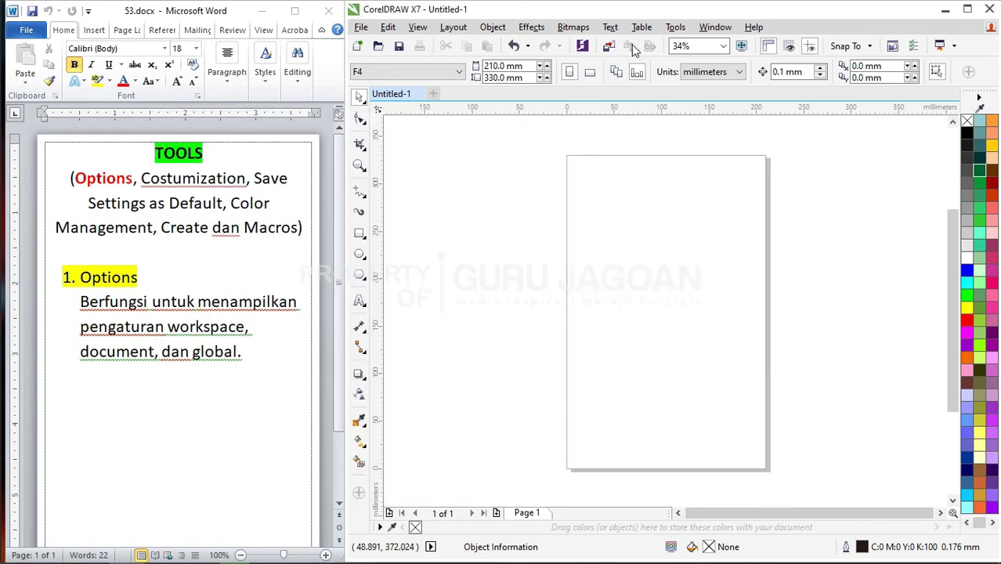
# Examine the Global options, including the language setting and the Printing and Filters categories, and close the Options dialog.
pyautogui.click(678, 28)
pyautogui.click(694, 42)
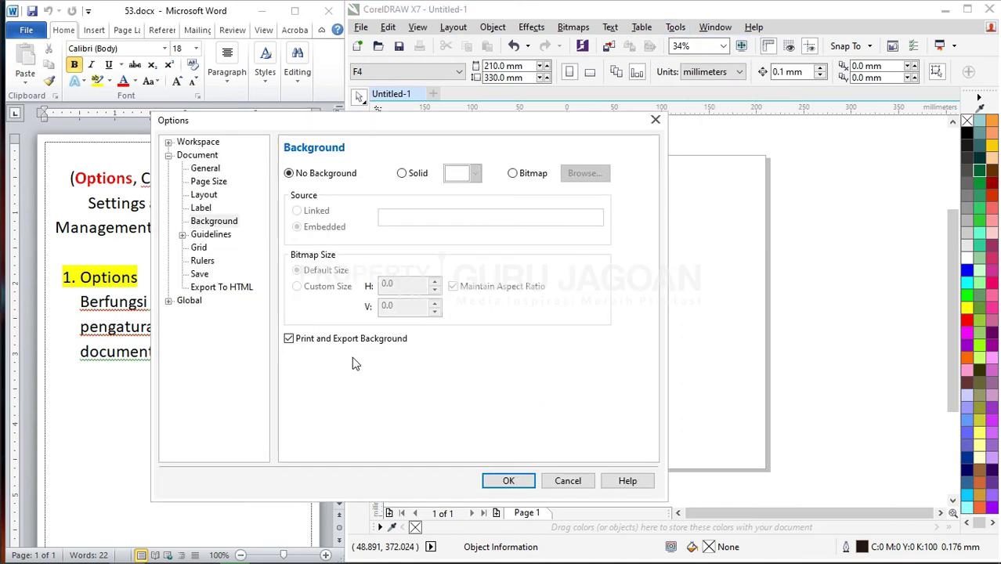
pyautogui.click(169, 301)
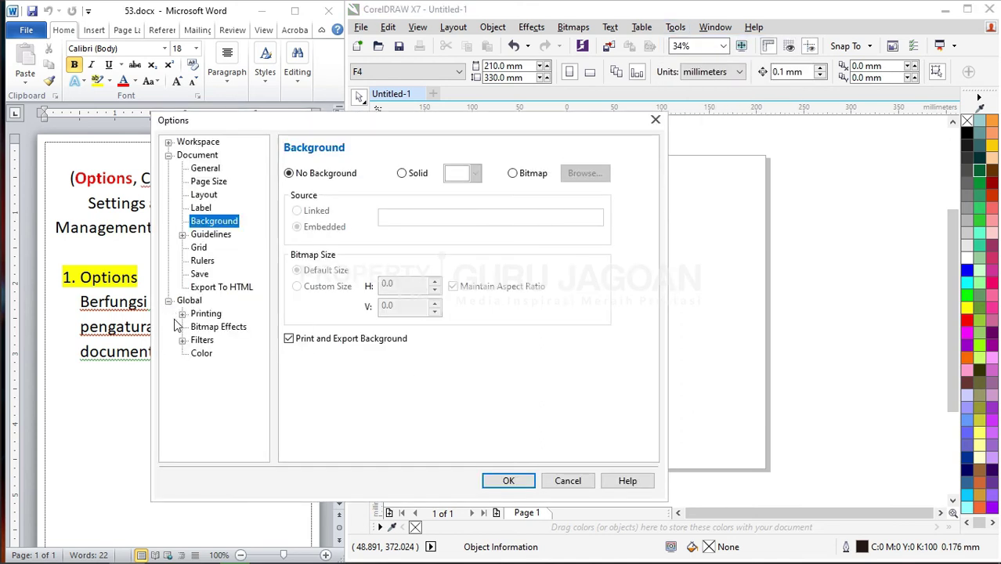
pyautogui.click(189, 302)
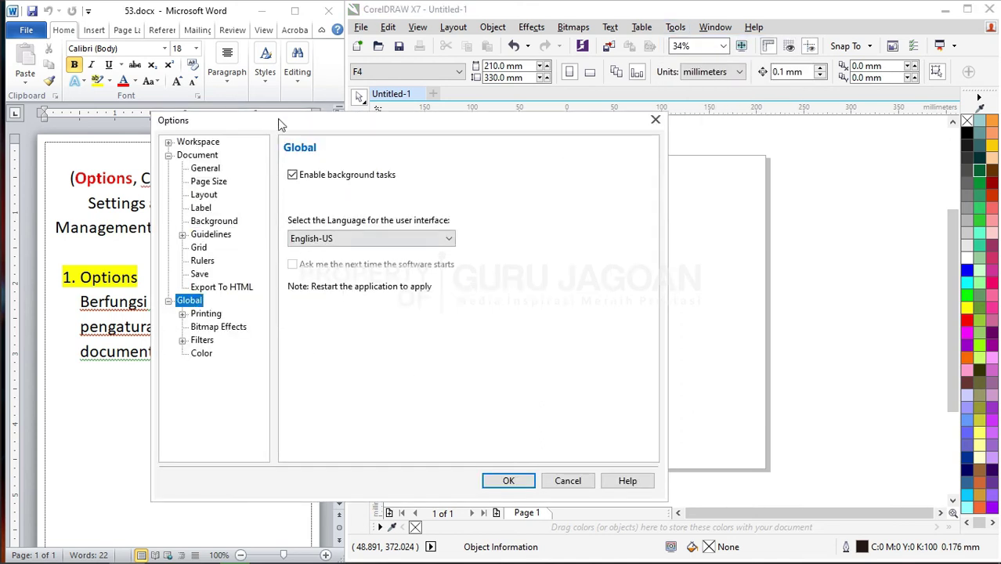
pyautogui.moveTo(266, 121); pyautogui.dragTo(525, 142)
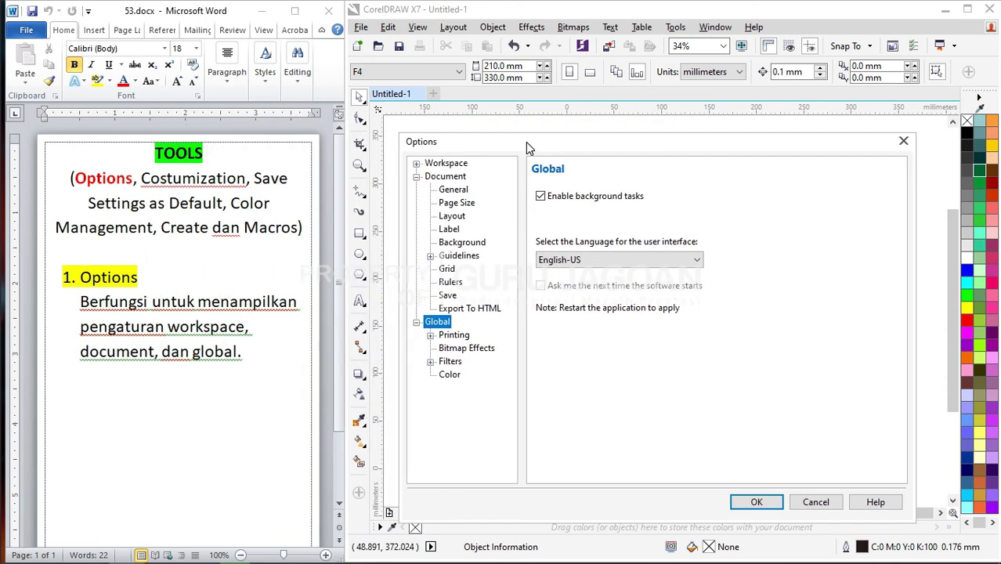
pyautogui.click(430, 335)
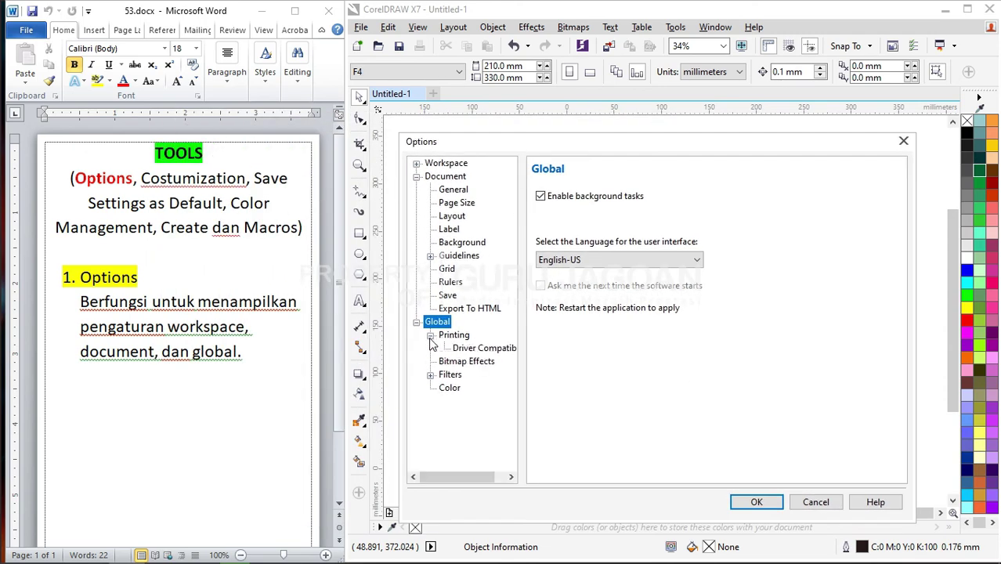
pyautogui.click(430, 375)
pyautogui.click(903, 141)
# Open the Customization settings.
pyautogui.click(646, 29)
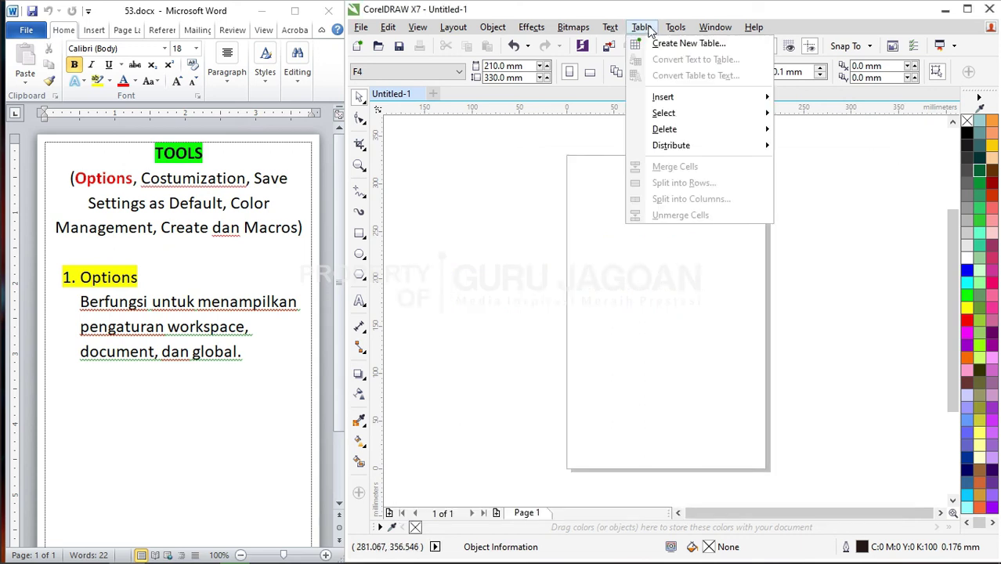
pyautogui.moveTo(675, 31)
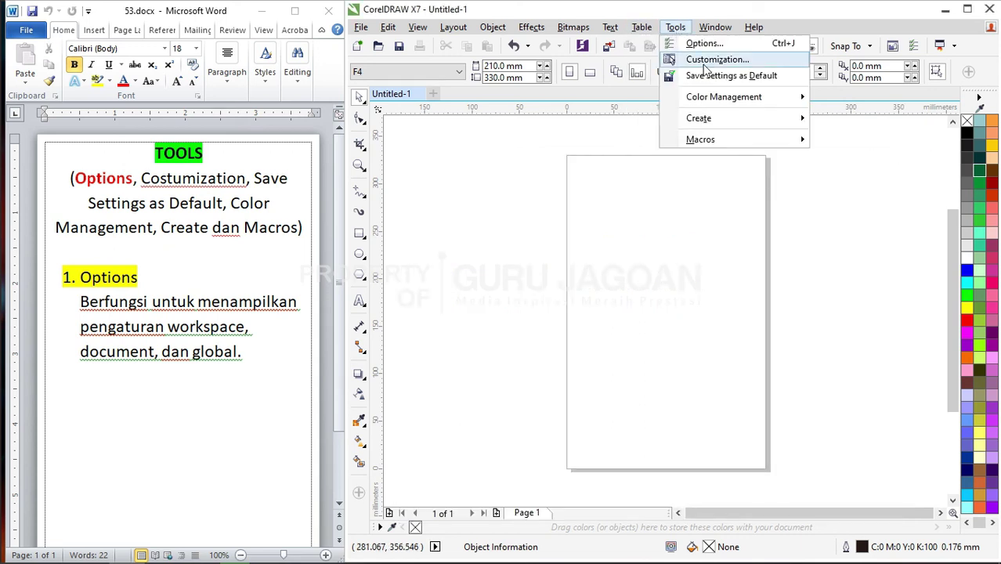